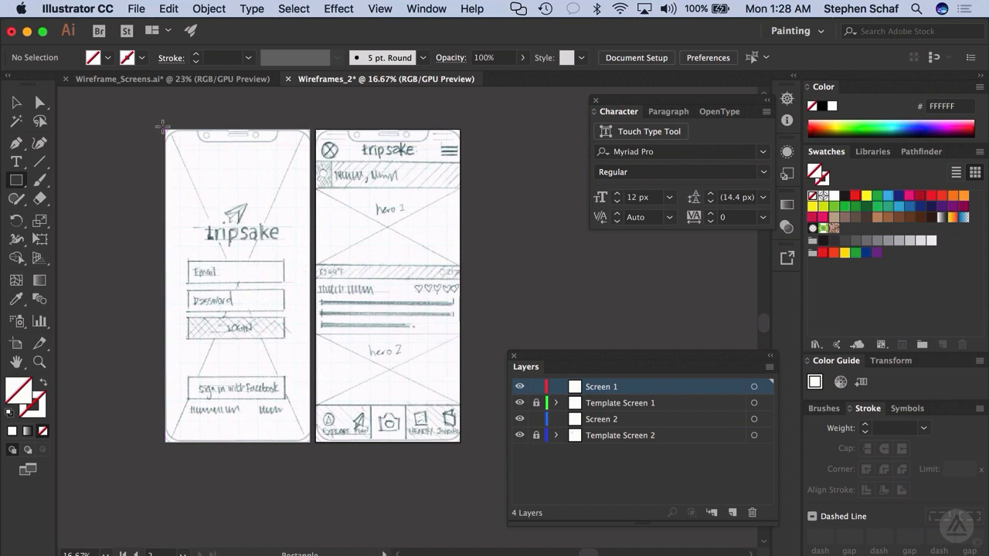
Draw a rectangle about 1152 by 2462 px over the login screen sketch and fill it with light gray E6E7E8.
drag(161, 126, 312, 445)
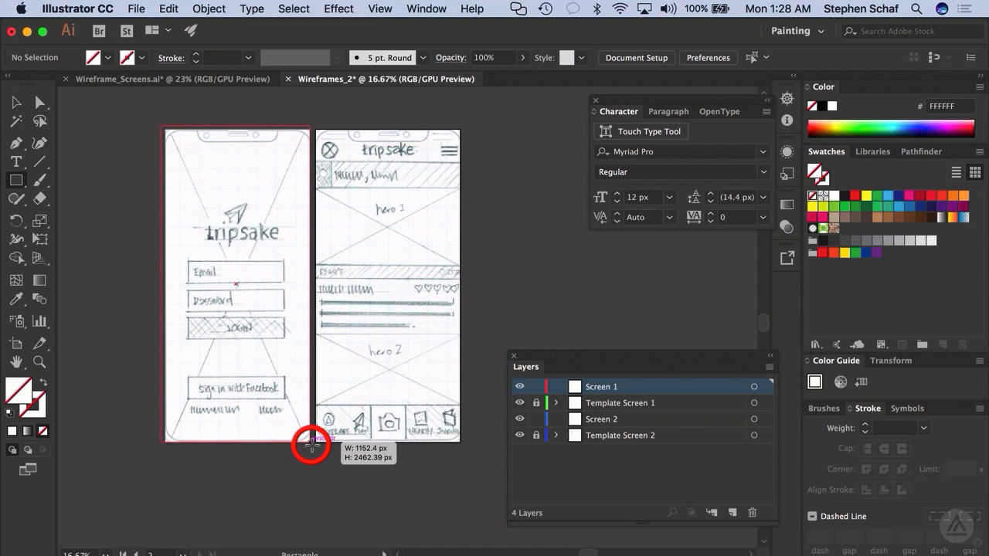
drag(312, 445, 312, 445)
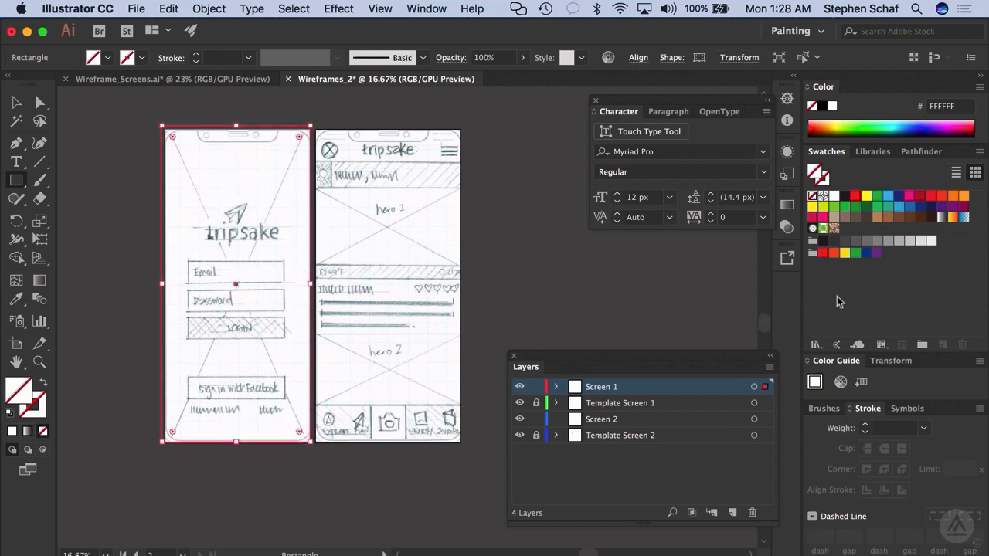
click(920, 240)
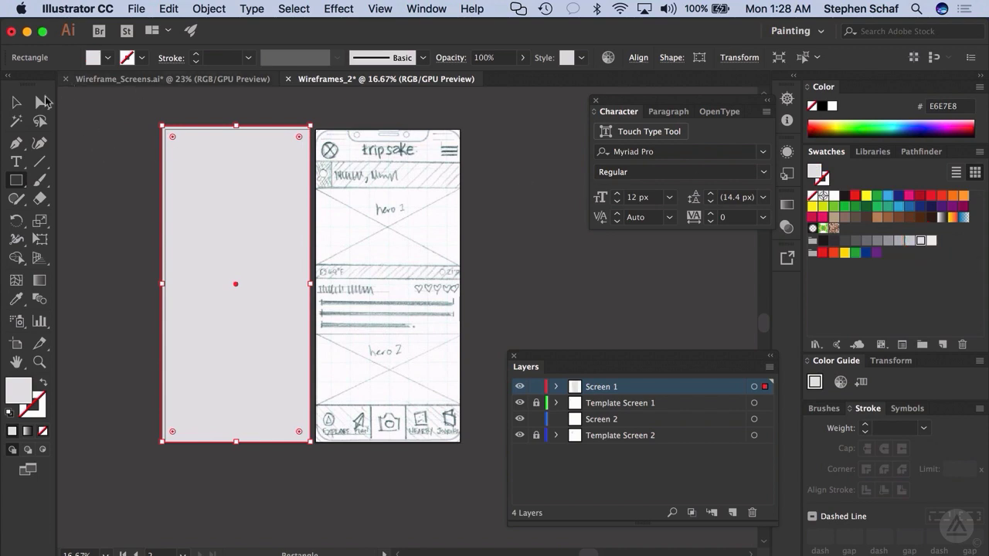
Adjust the light gray rectangle's corner so its edges match the first artboard exactly.
click(16, 102)
drag(159, 124, 167, 133)
key(super+equal)
key(super+equal)
scroll(190, 139, up, 8)
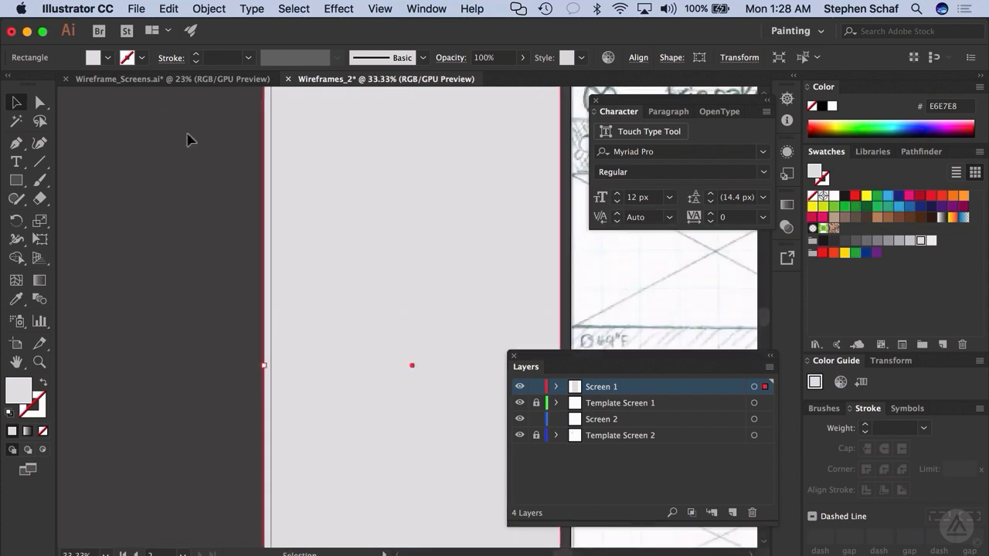
scroll(215, 267, down, 3)
scroll(215, 266, right, 3)
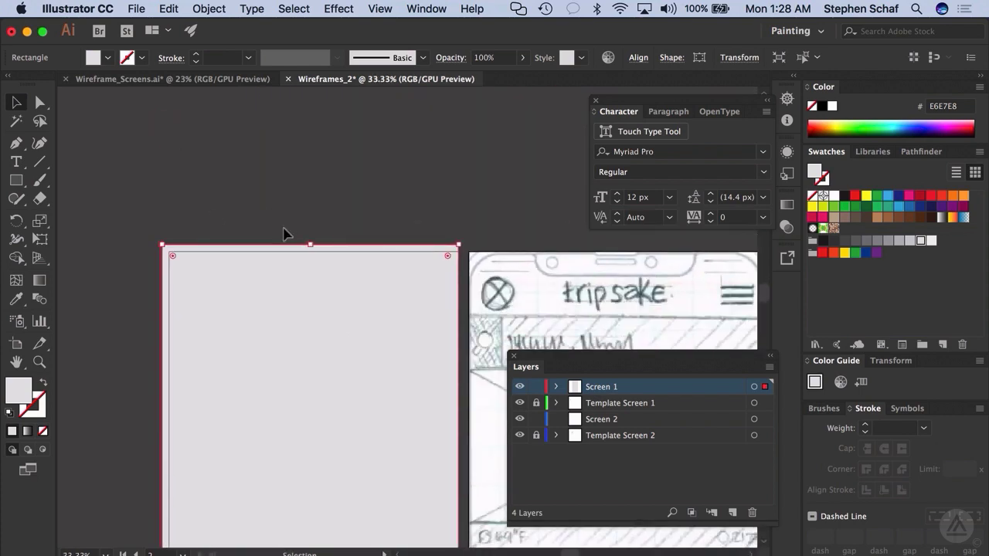
drag(165, 246, 169, 251)
scroll(232, 191, down, 10)
scroll(231, 191, right, 2)
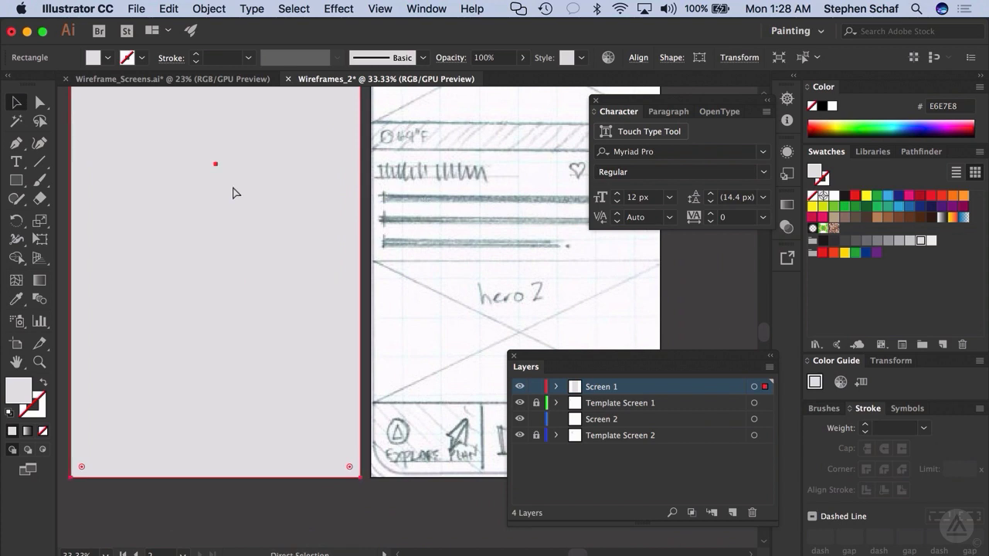
key(super+minus)
scroll(232, 185, right, 5)
scroll(231, 185, down, 1)
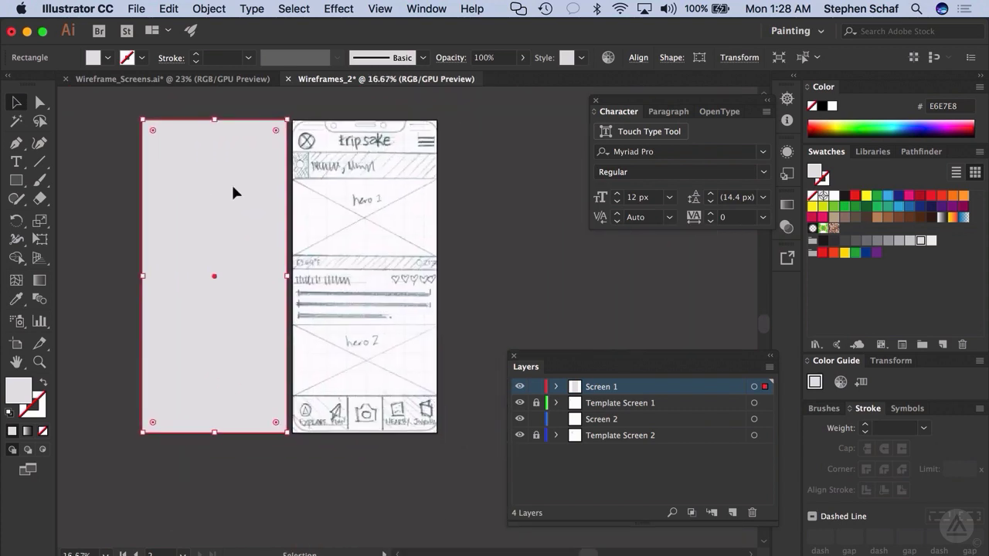
Deselect the background rectangle and hide it within the Screen 1 layer.
click(467, 207)
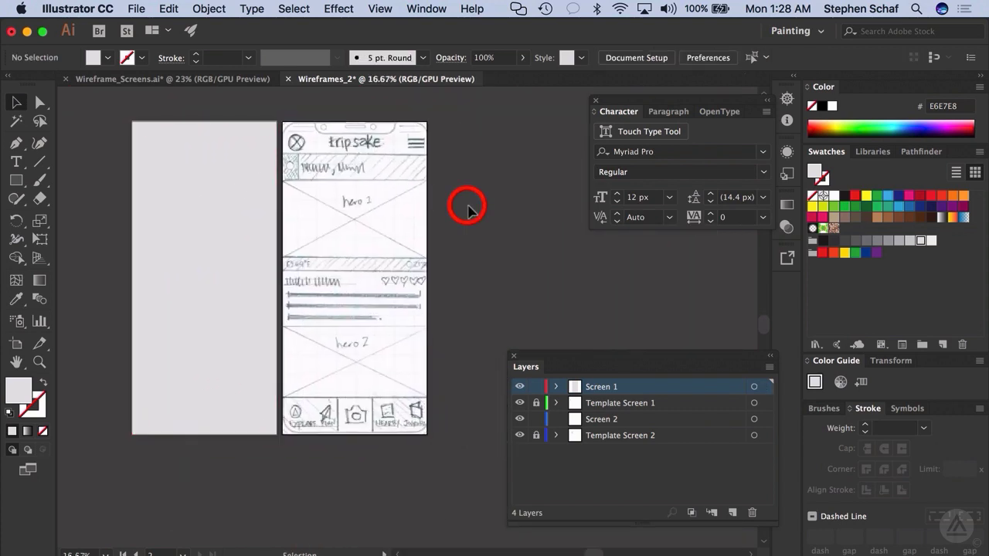
click(556, 387)
click(520, 403)
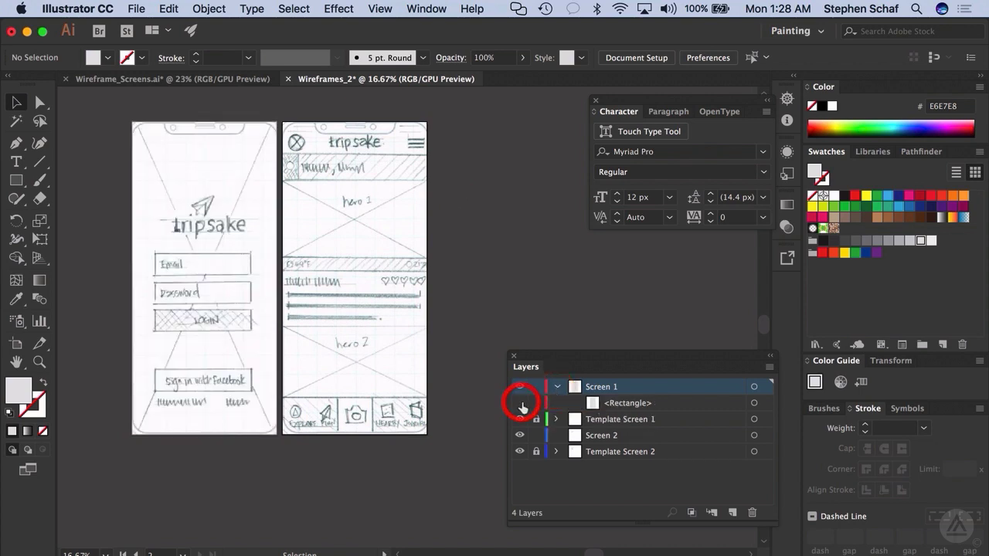
Create a text box over the sketched logo name reading "Tripsake" in Myriad Pro at 170 px.
click(15, 163)
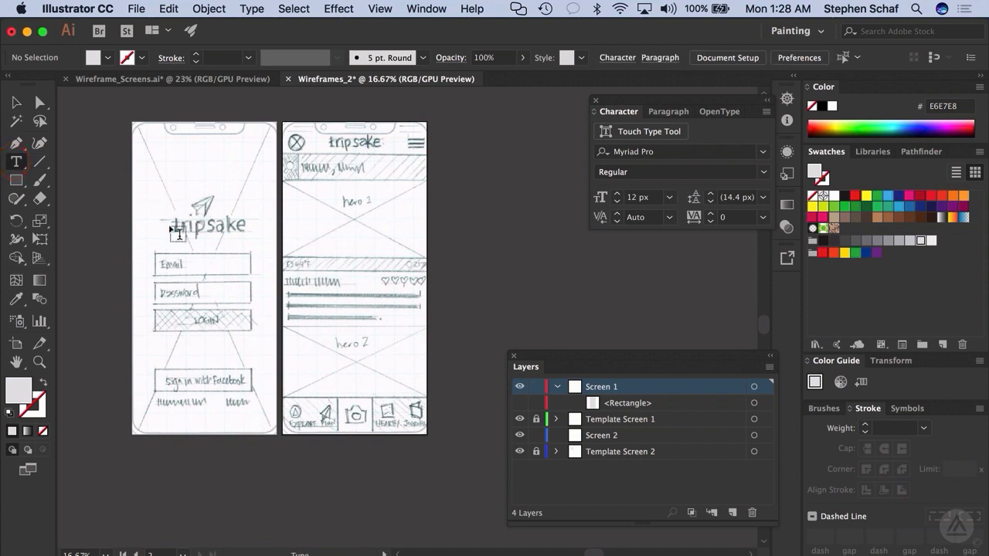
drag(171, 220, 252, 239)
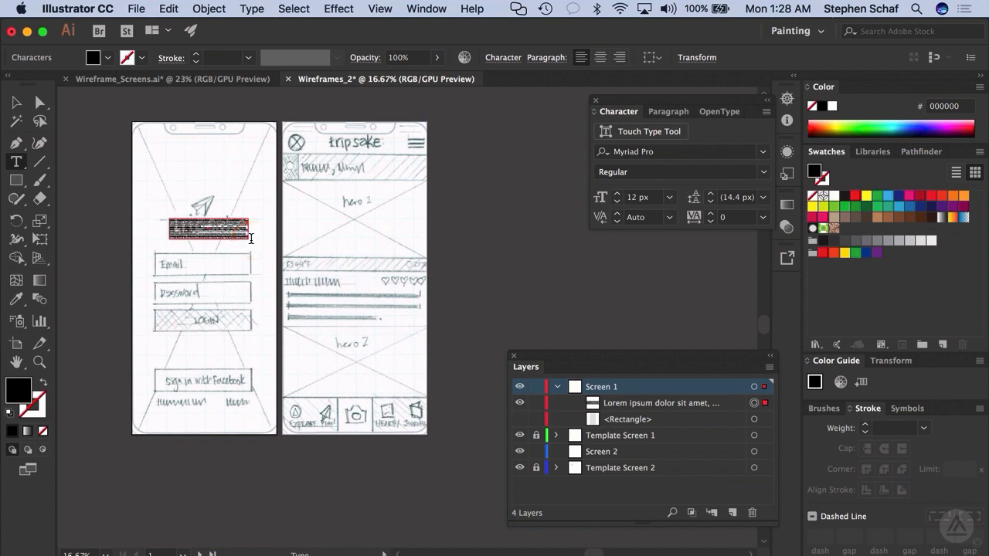
click(670, 198)
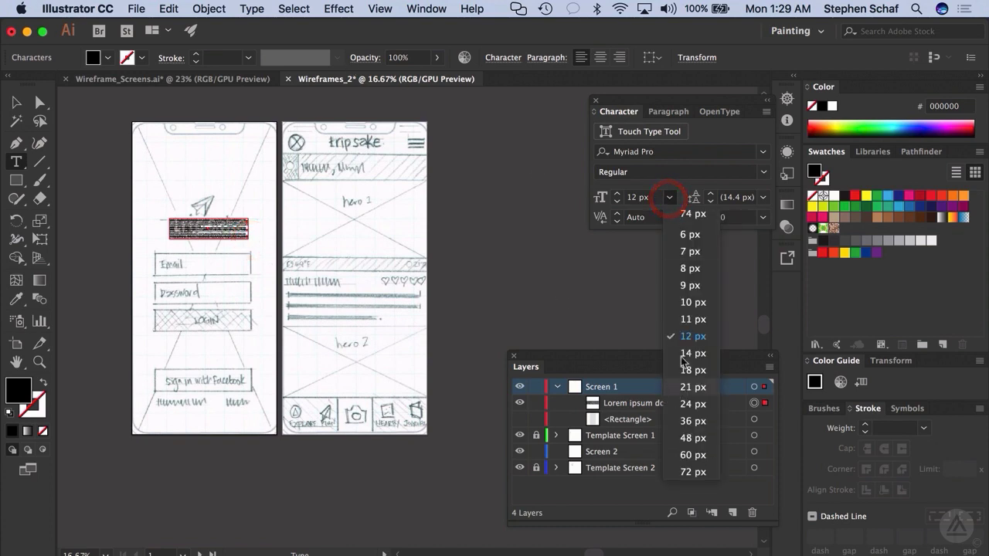
click(649, 197)
drag(649, 197, 576, 203)
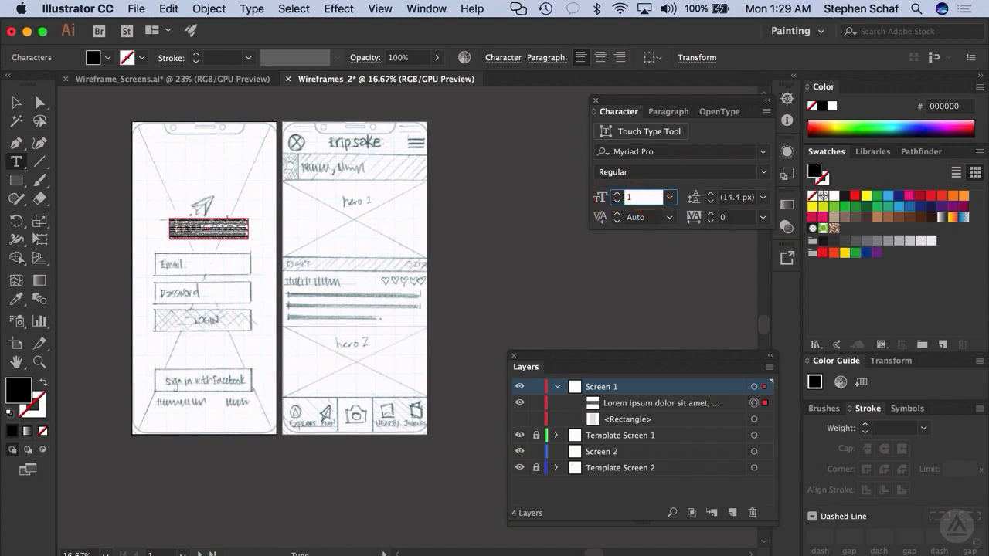
key(Return)
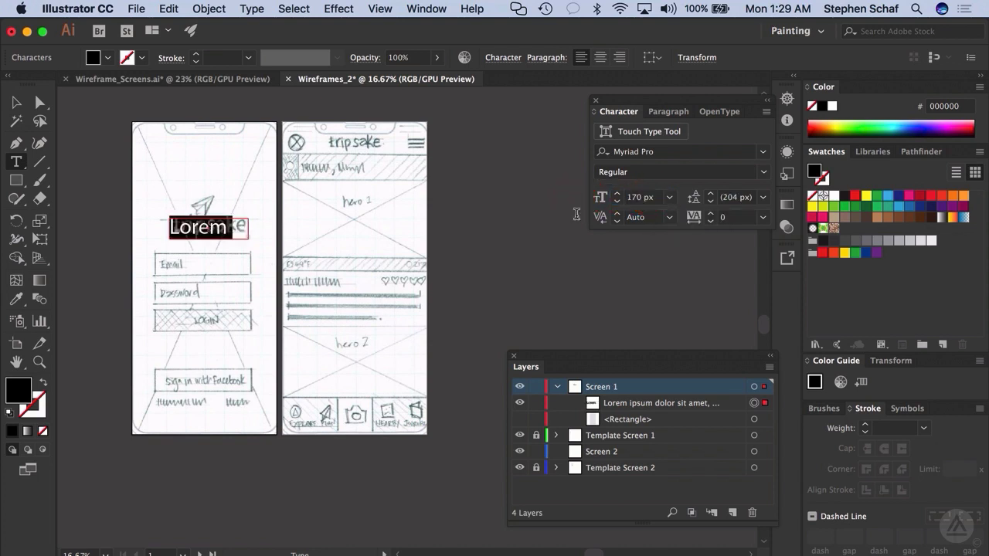
text(Tripsake)
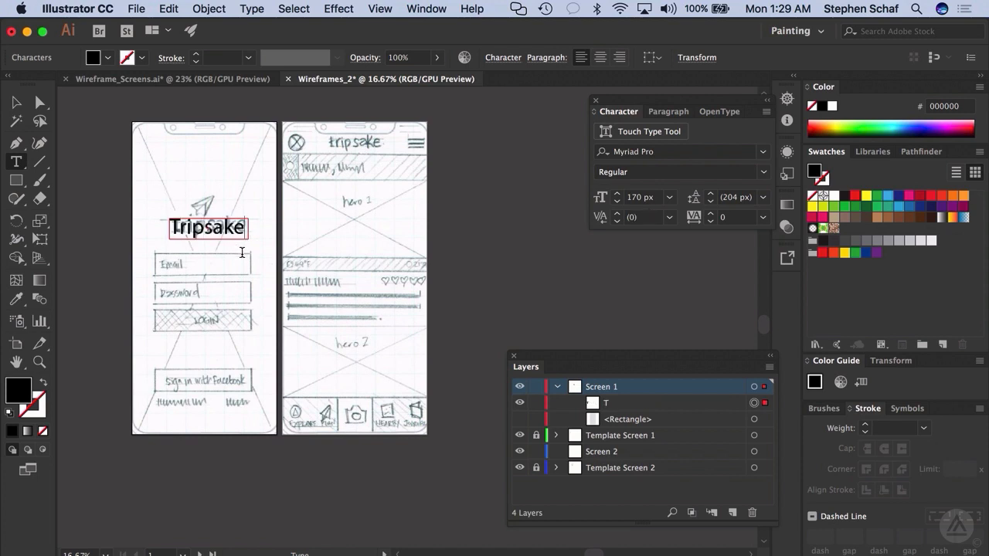
click(15, 101)
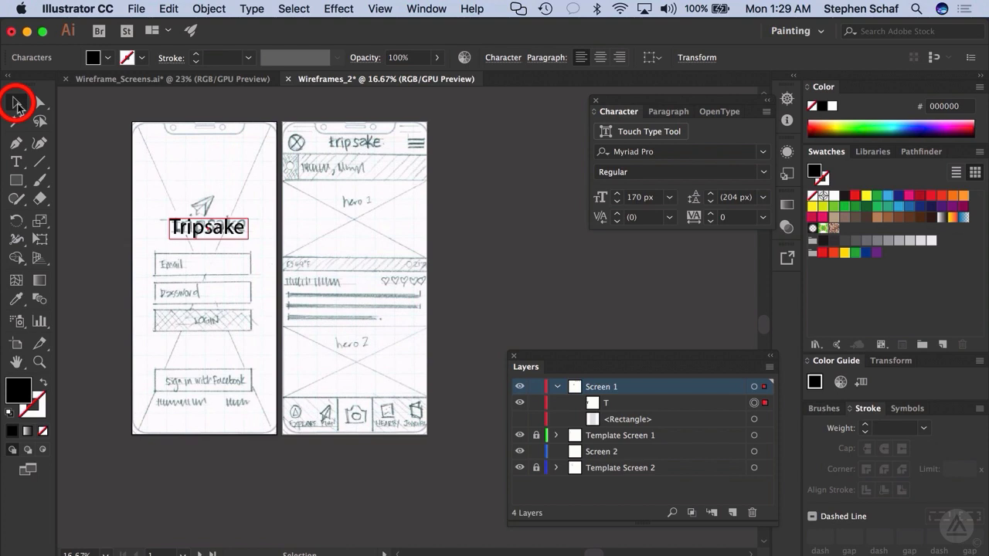
Change the logo text's first letter to lowercase so it reads "tripsake", and deselect it.
click(76, 230)
click(205, 235)
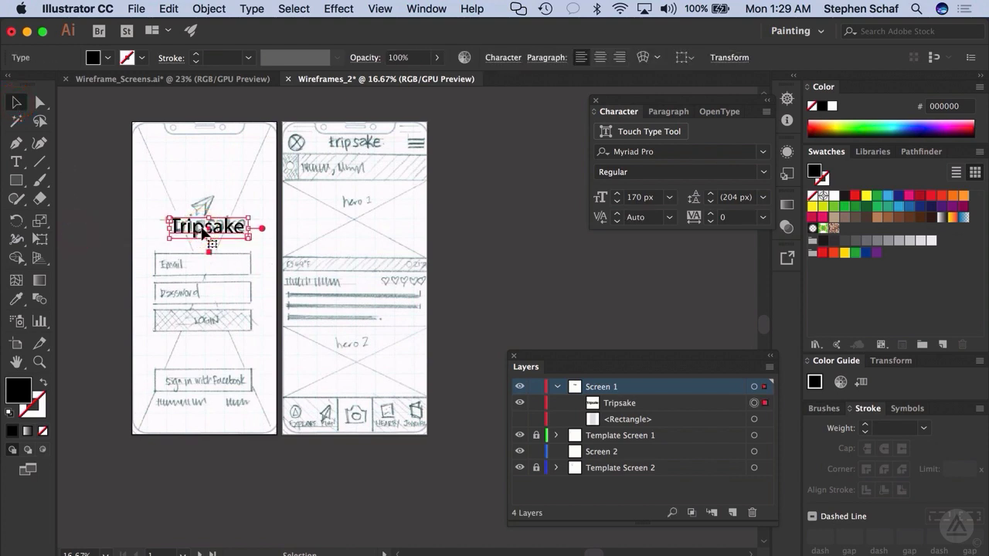
key(shift+t)
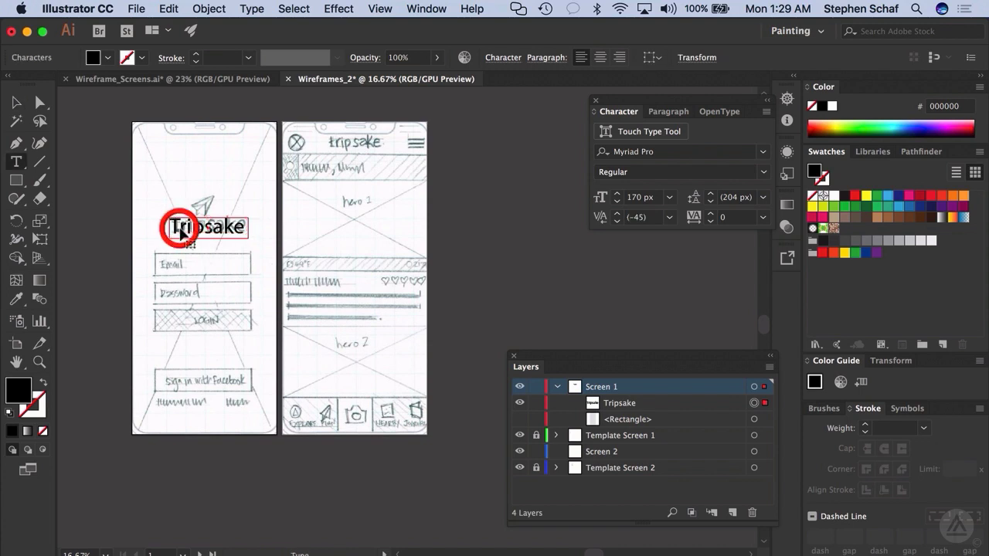
key(BackSpace)
text(t)
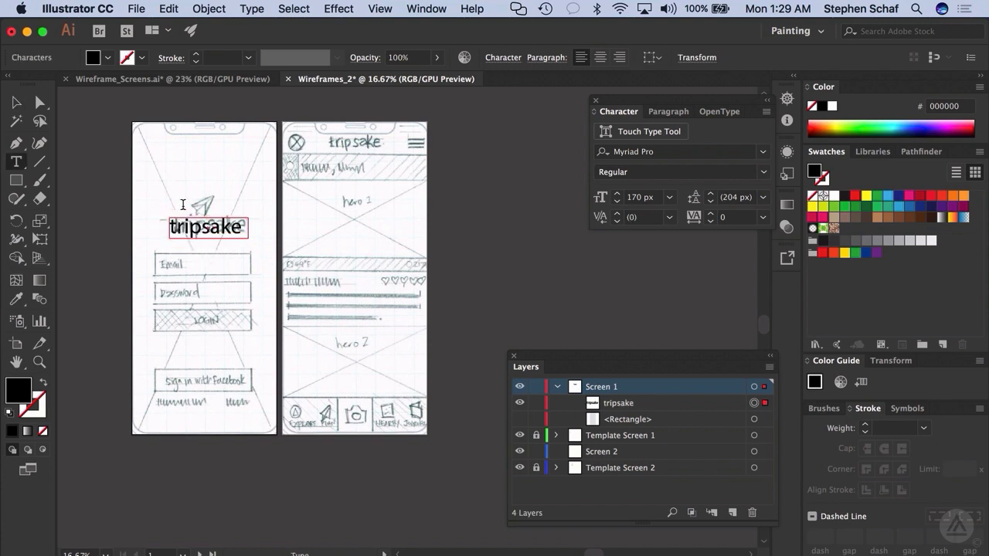
click(16, 102)
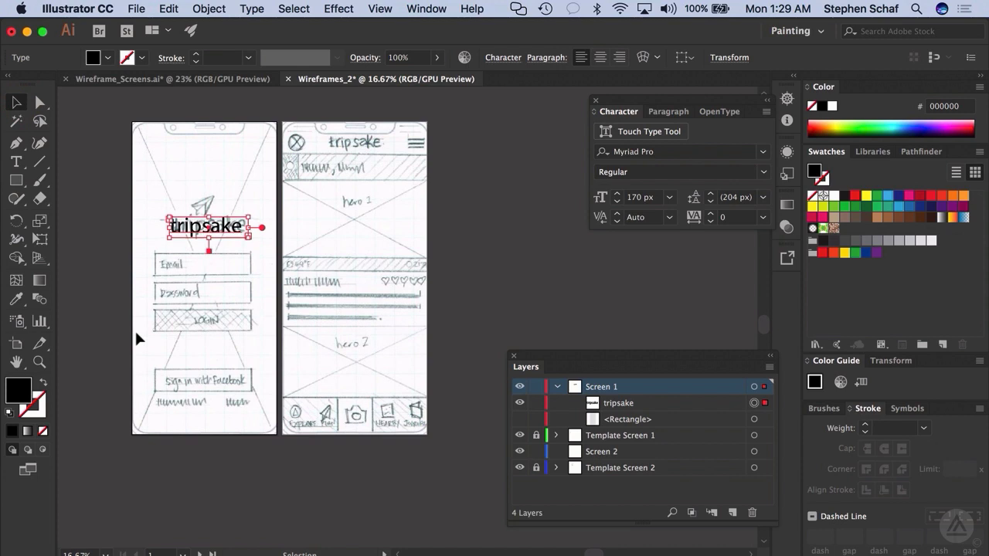
click(82, 271)
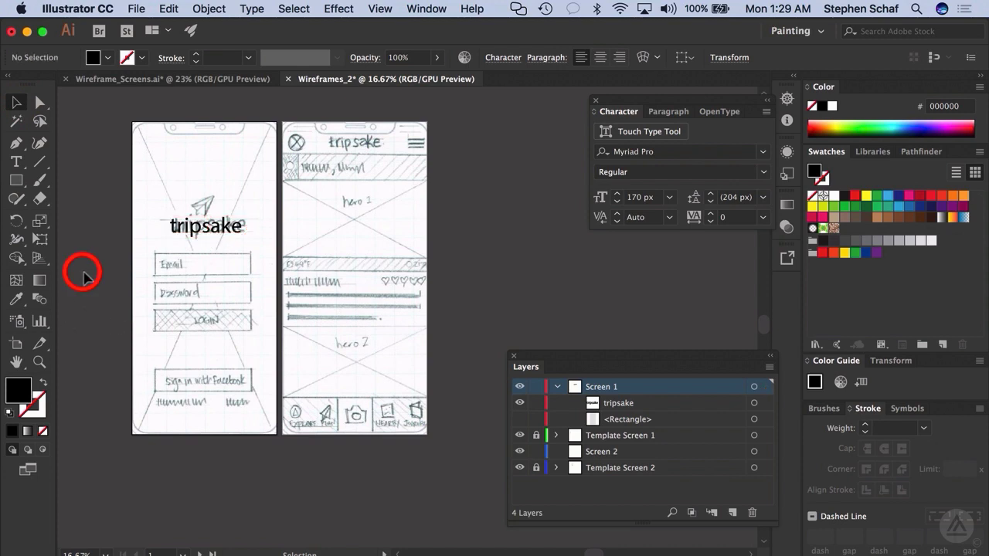
Draw a small circle over the sketched paper plane icon above the logo text and fill it with 50% gray (939598).
click(17, 181)
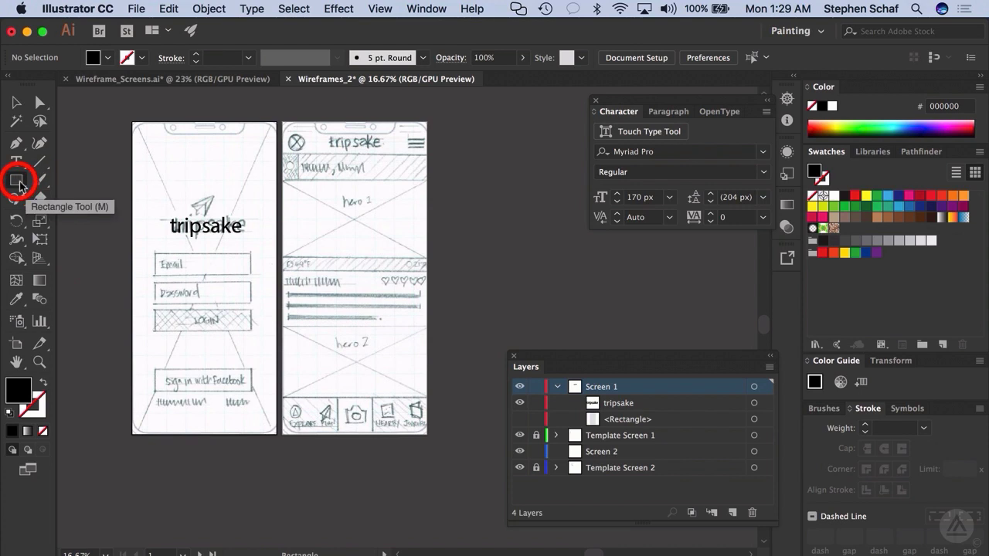
drag(20, 184, 64, 220)
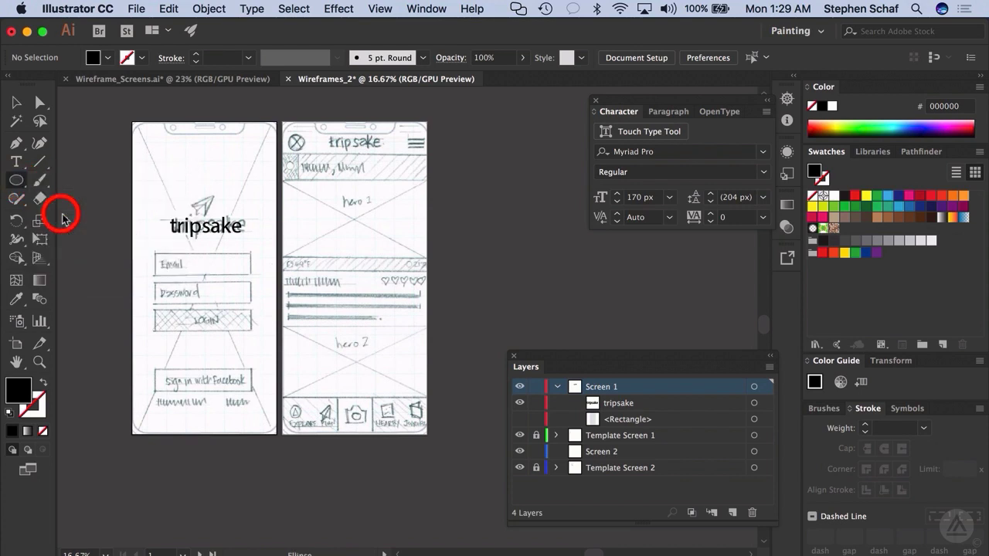
drag(194, 198, 206, 211)
click(17, 103)
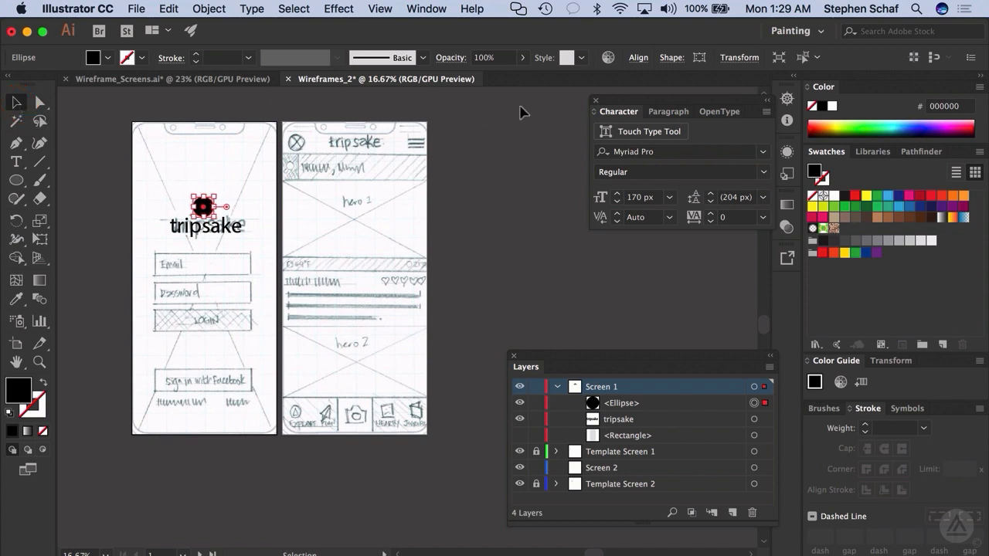
click(878, 241)
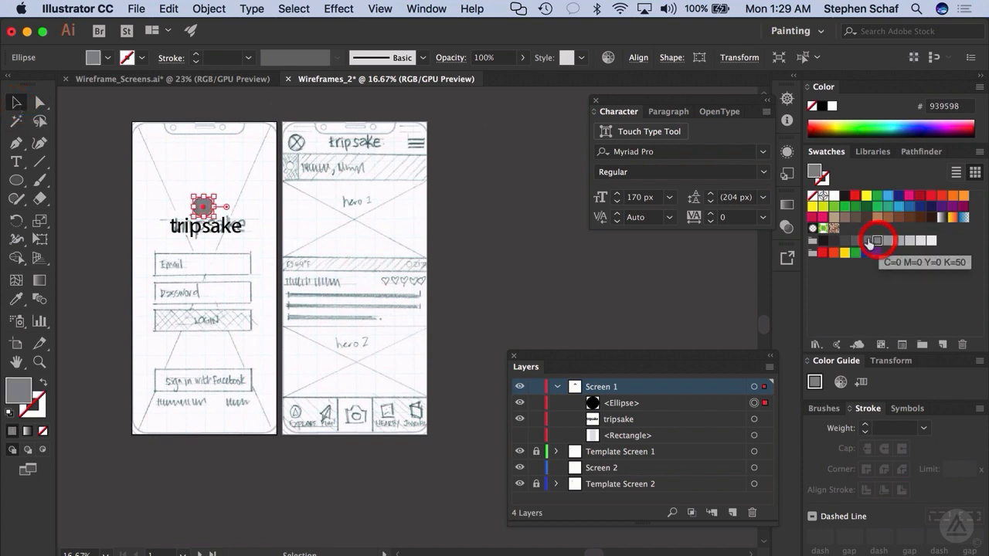
click(17, 104)
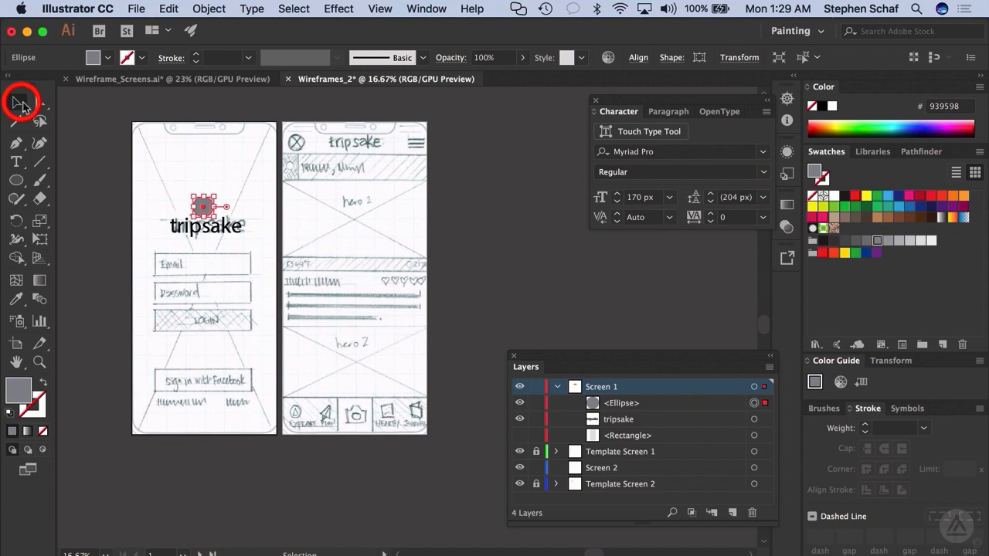
click(106, 202)
Draw a rectangle over the sketched Email field, swap its fill and stroke, and fill it with white.
drag(17, 180, 48, 177)
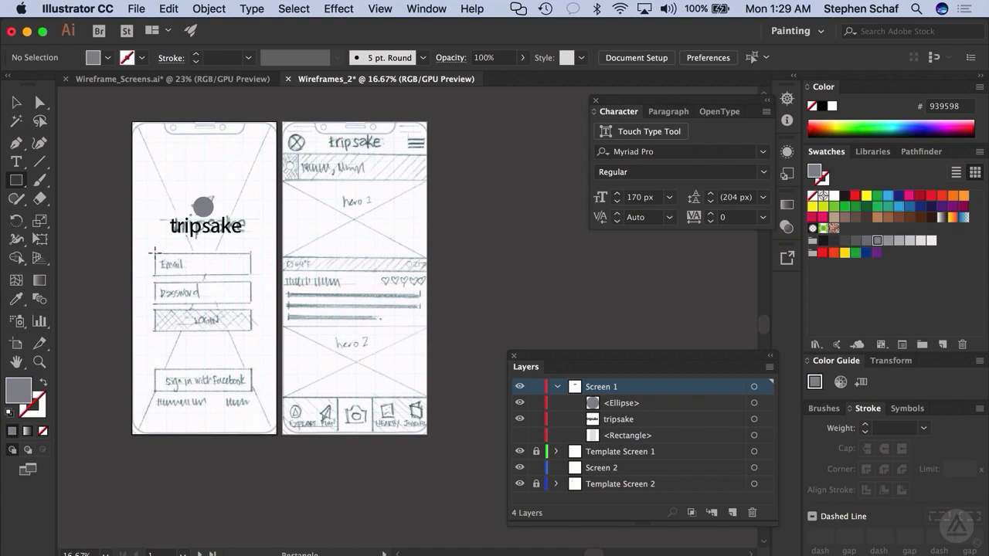
drag(155, 253, 252, 272)
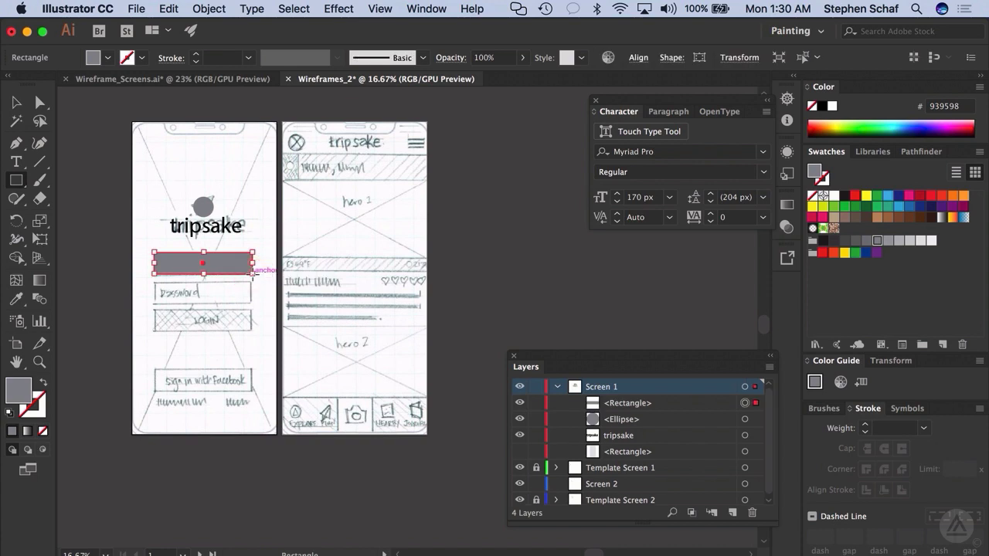
click(43, 381)
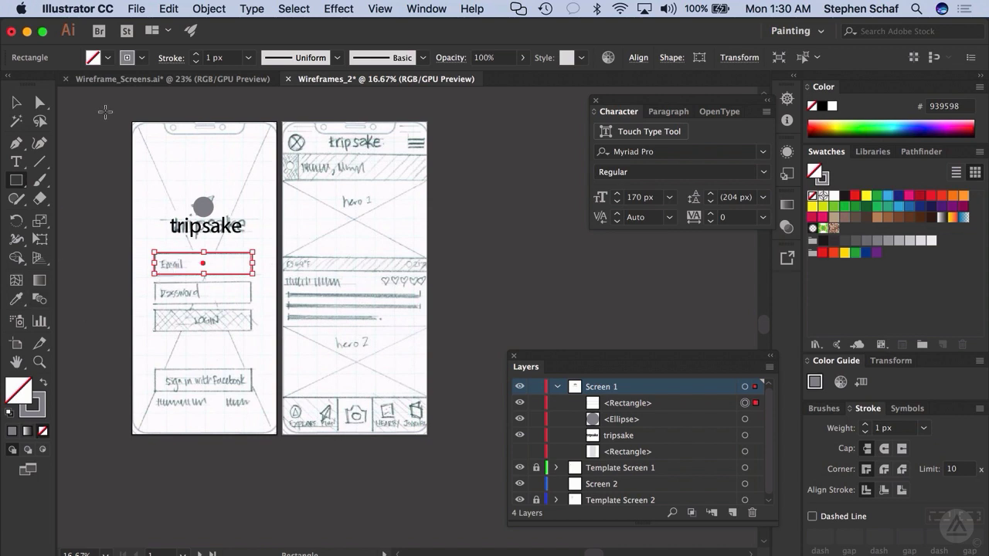
click(108, 59)
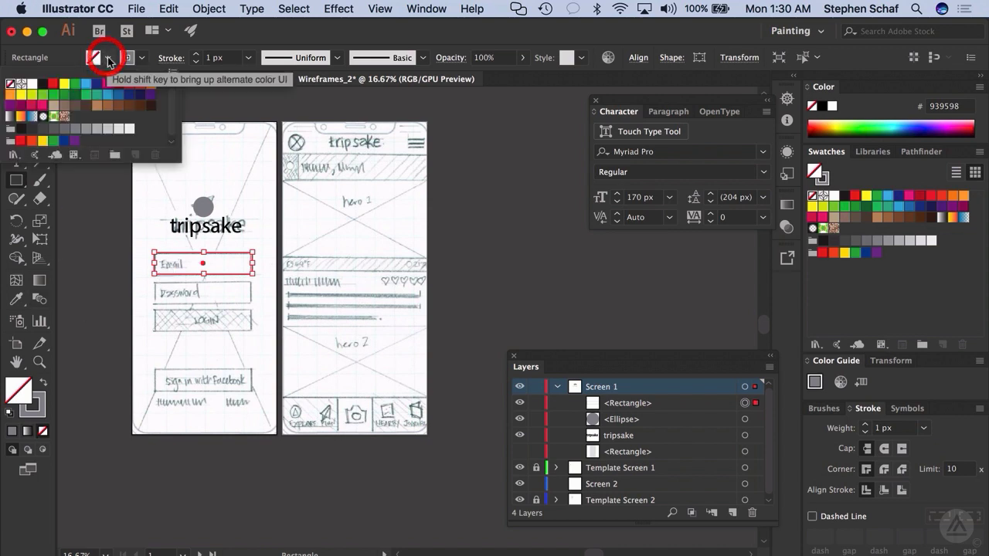
click(33, 85)
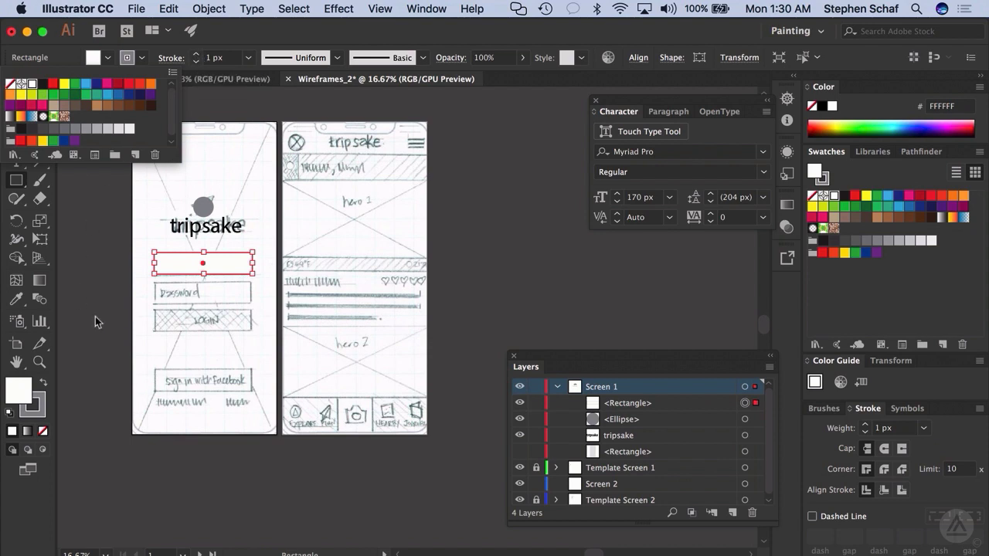
Set the Email field rectangle's stroke color to near-black 231F20.
click(37, 406)
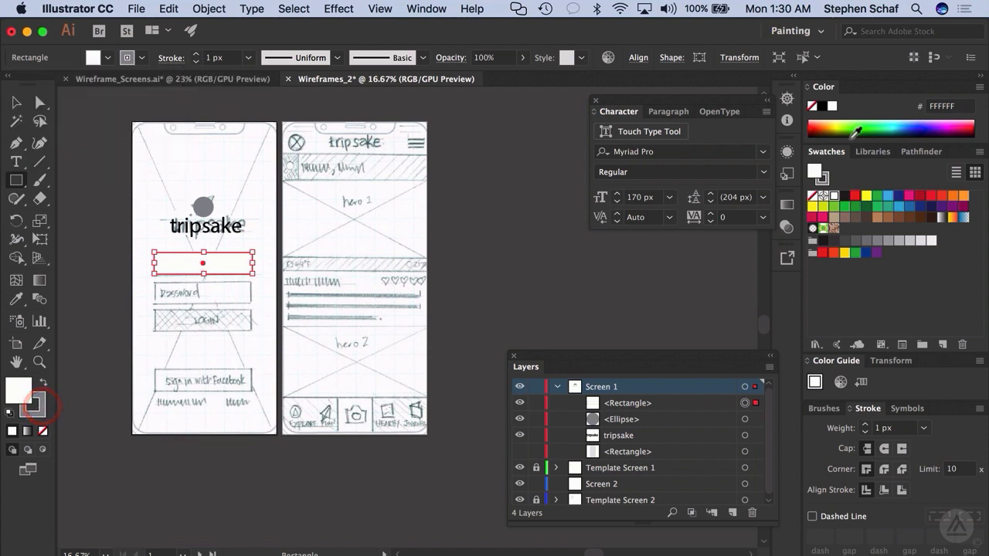
click(824, 181)
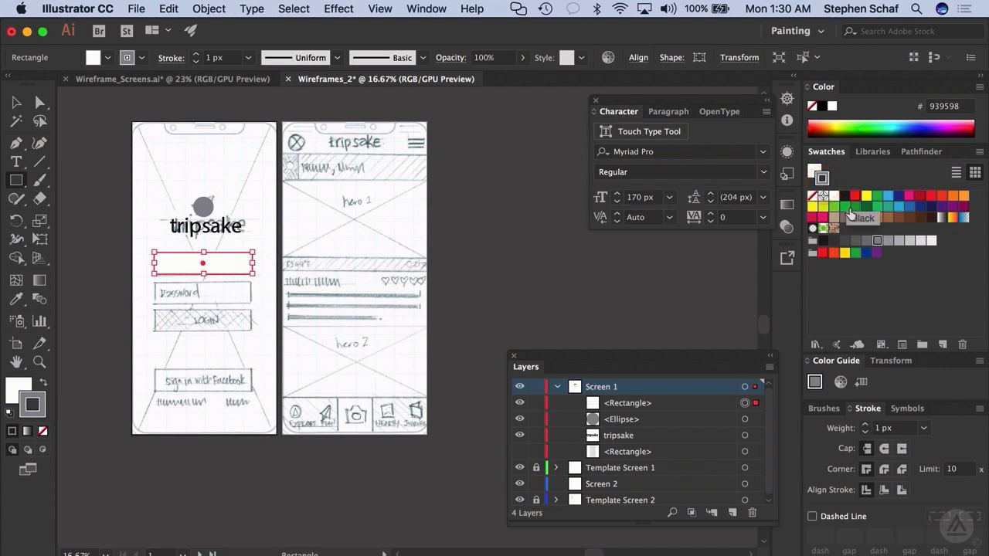
click(877, 240)
click(824, 242)
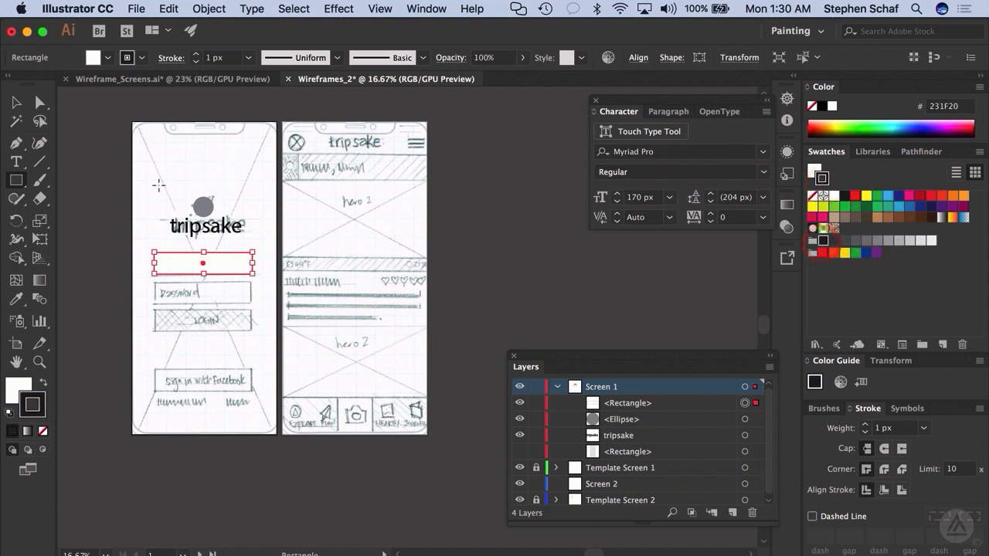
click(15, 161)
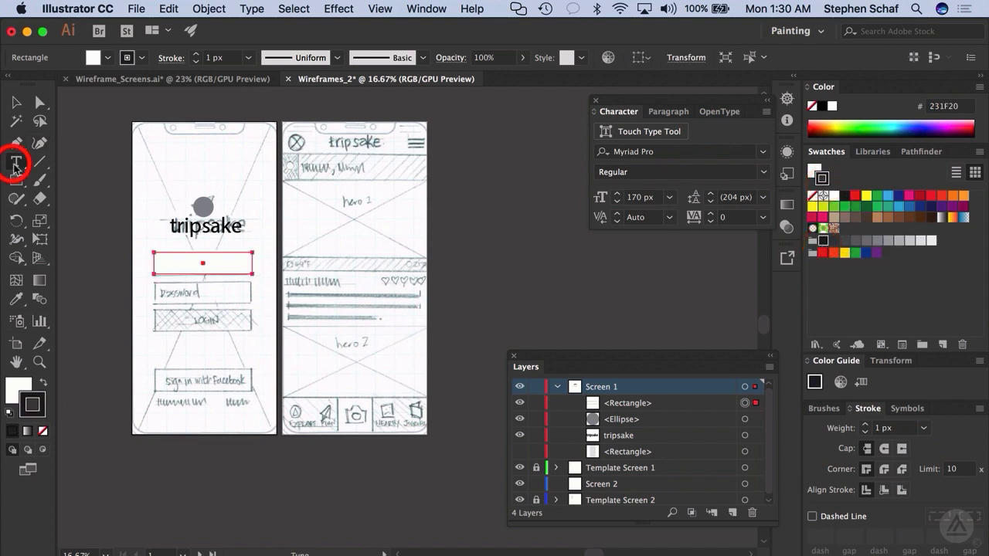
click(170, 266)
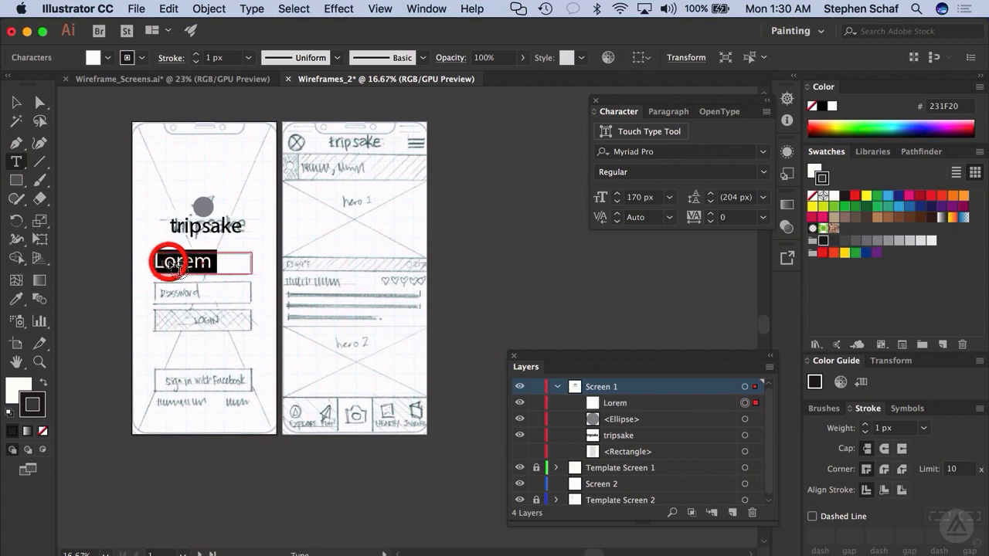
key(super+z)
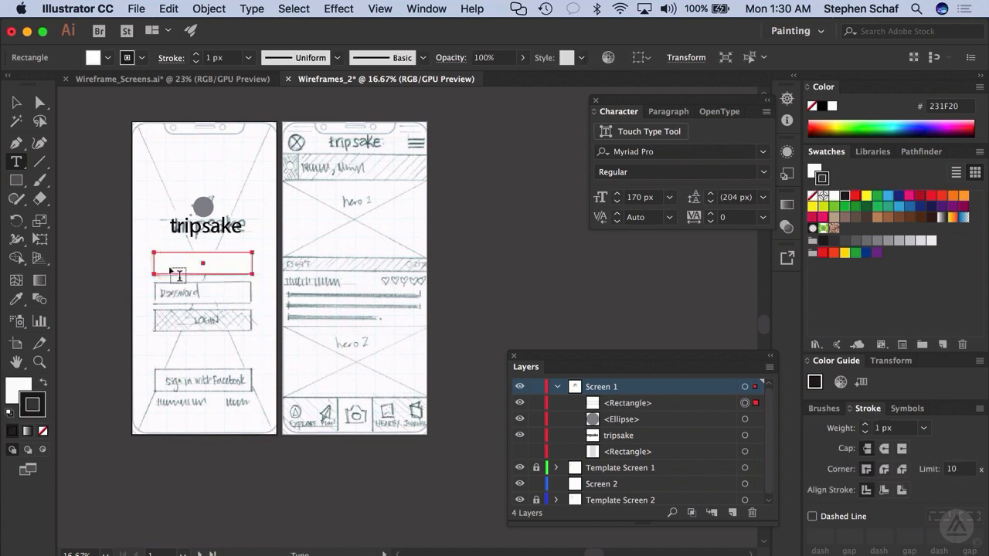
click(15, 102)
click(91, 217)
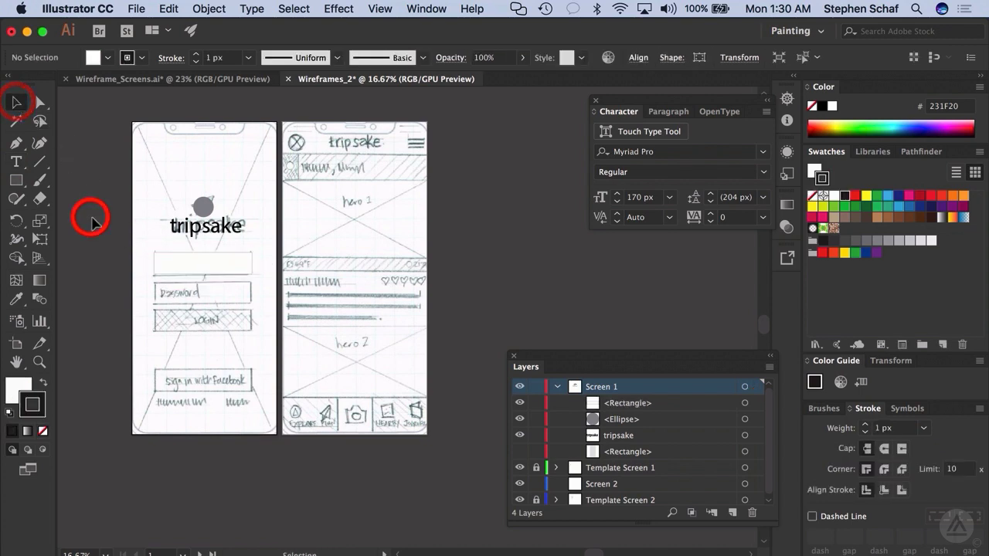
Create a text area inside the Email field rectangle containing the letter "E", and extend its frame downward over the sketched Password field.
click(16, 162)
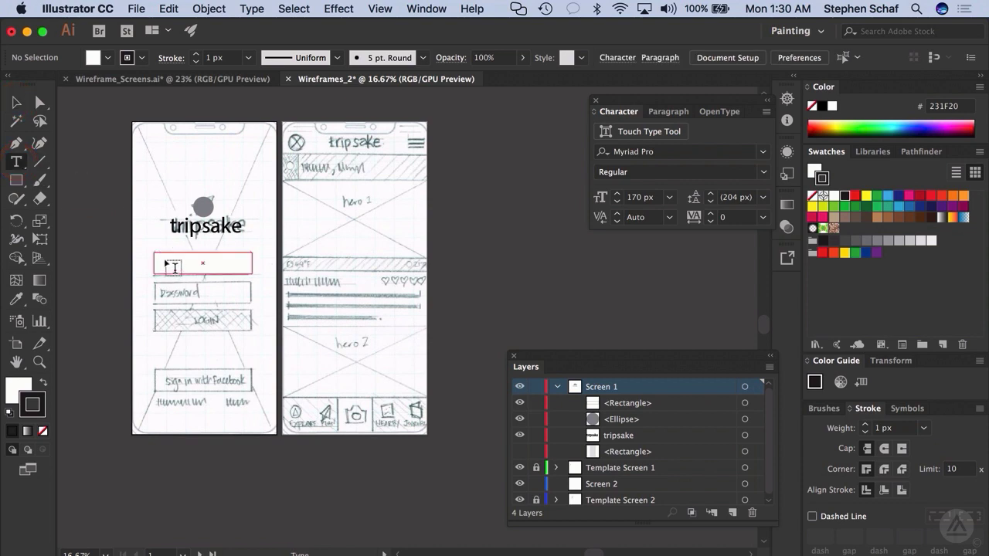
drag(165, 262, 220, 268)
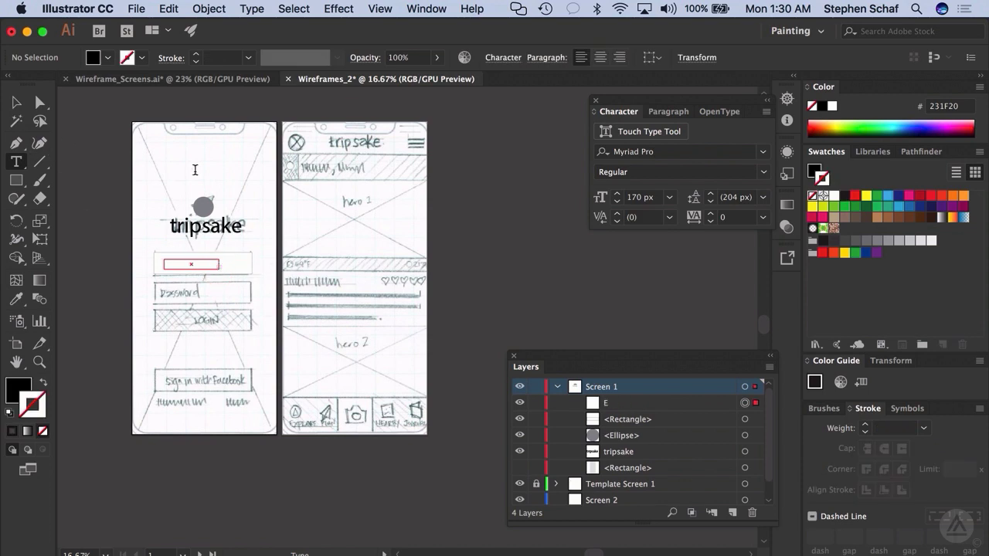
click(670, 197)
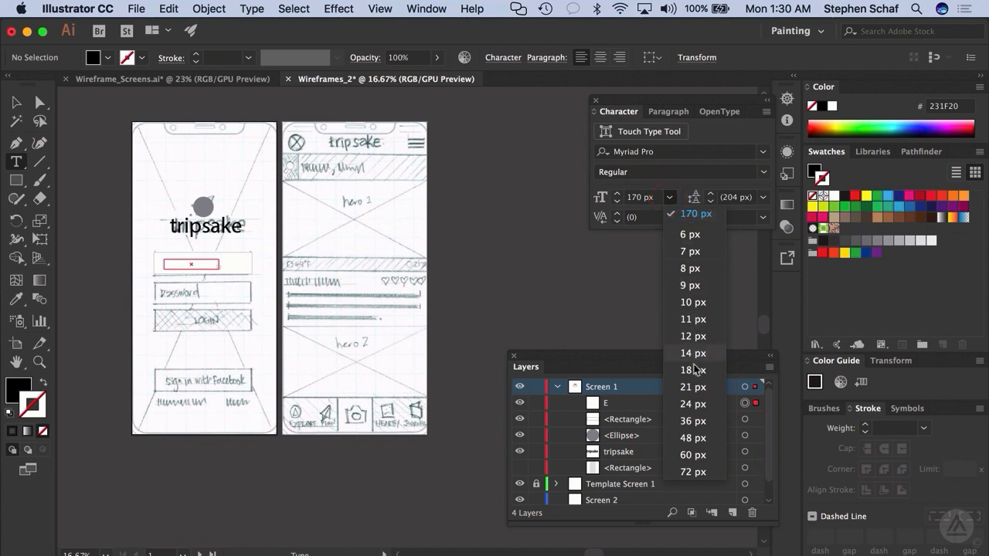
click(695, 422)
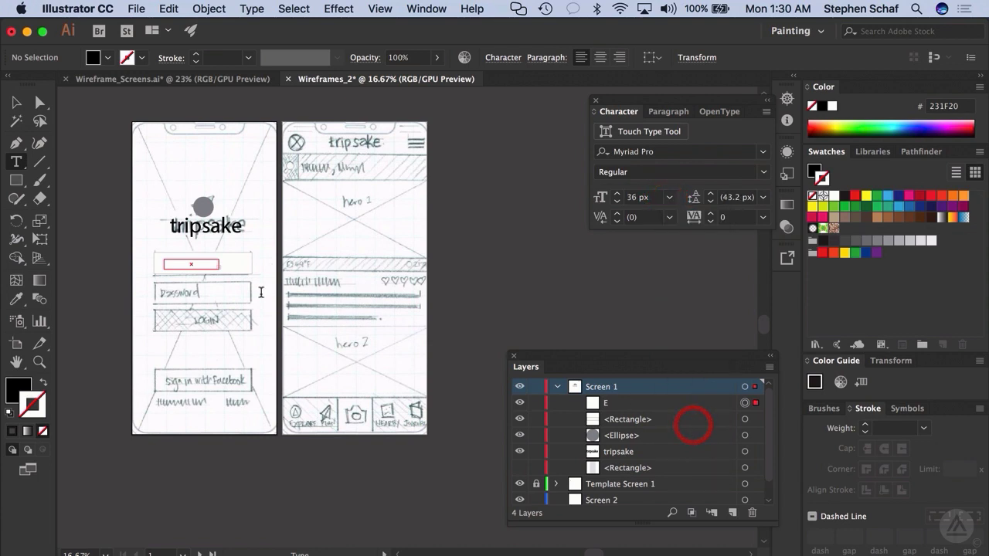
click(183, 260)
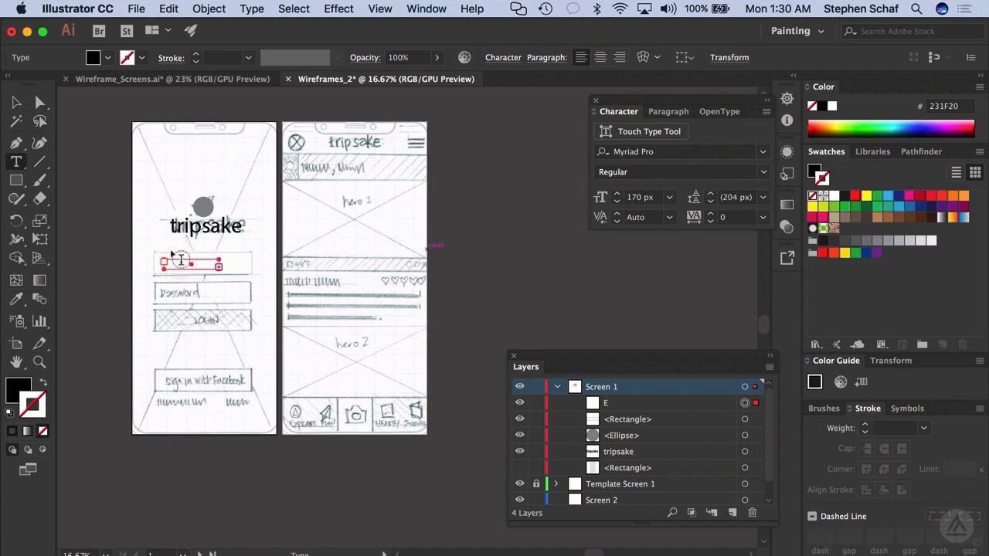
click(17, 102)
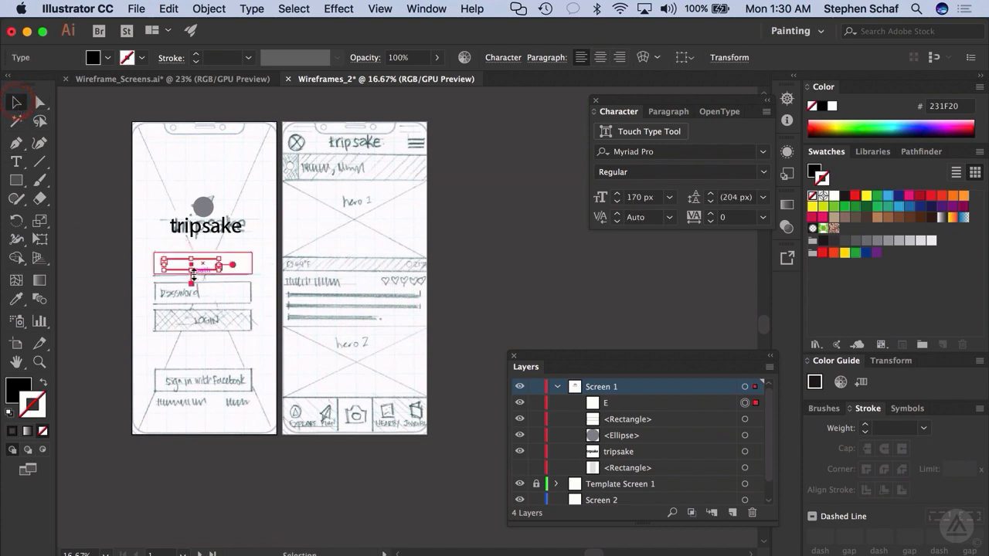
drag(191, 283, 191, 303)
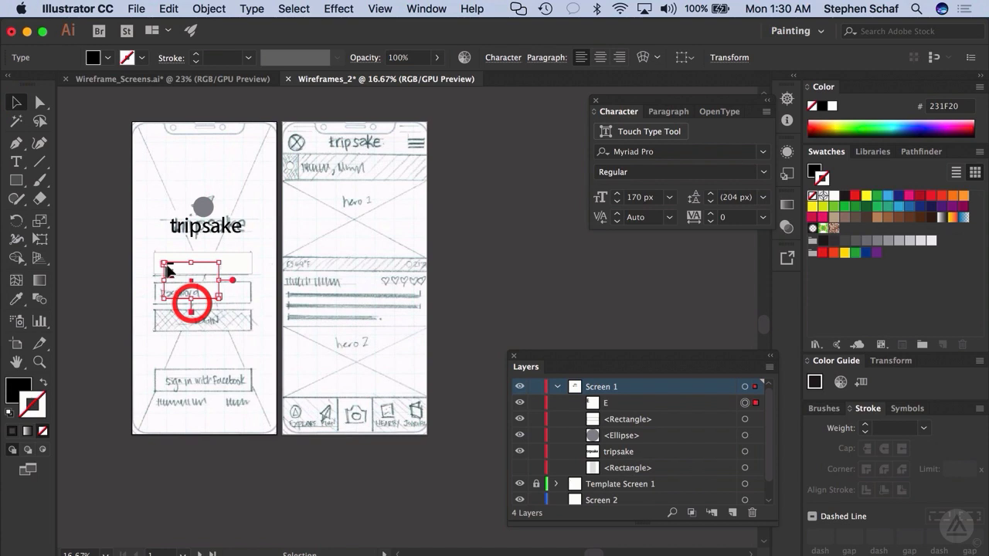
Set the font size of the letter "E" in the Email field to 86 px and deselect the text.
click(16, 162)
double_click(167, 269)
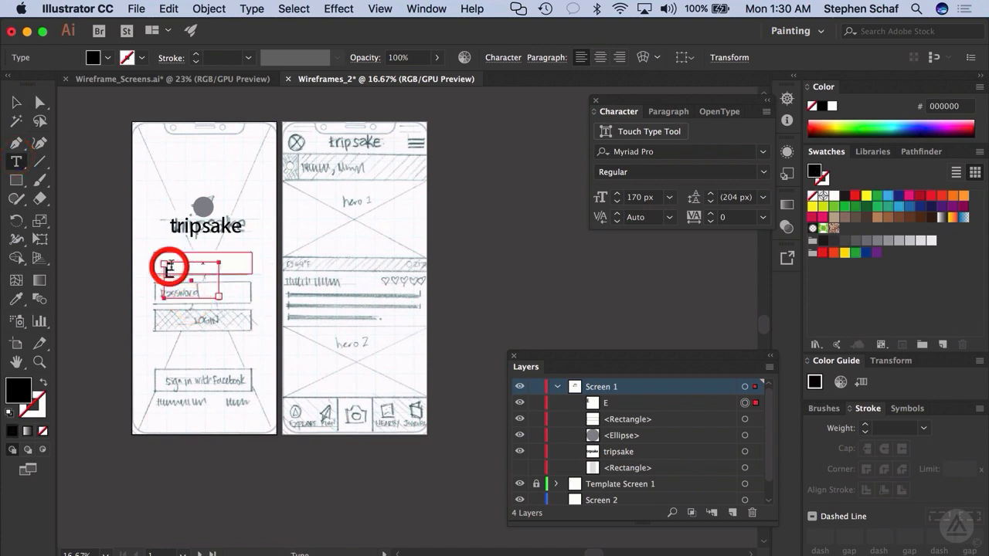
click(669, 198)
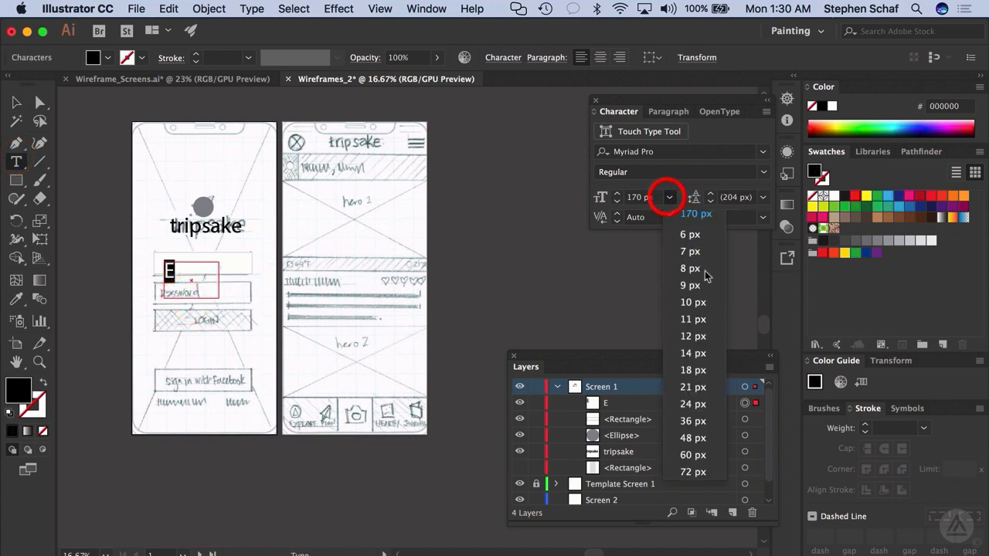
click(700, 428)
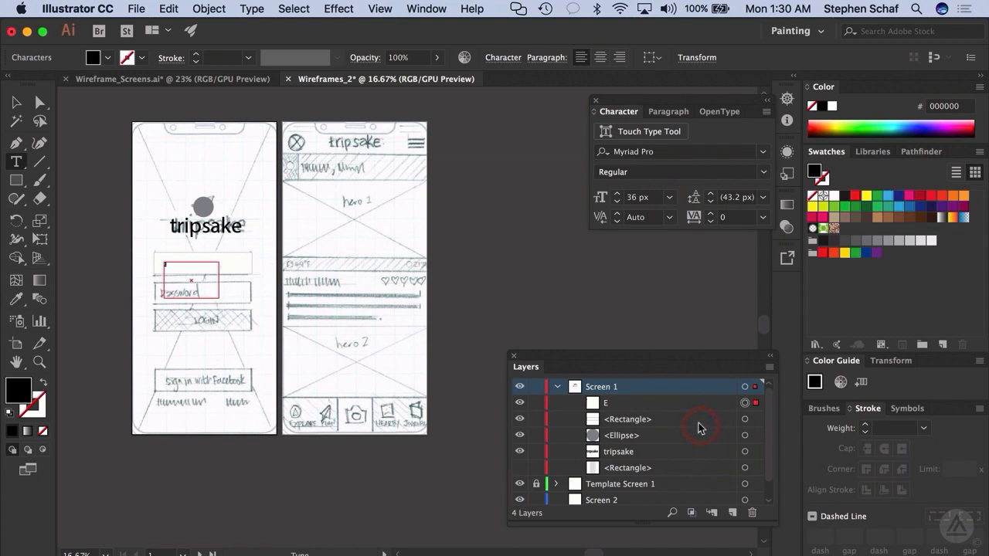
click(669, 198)
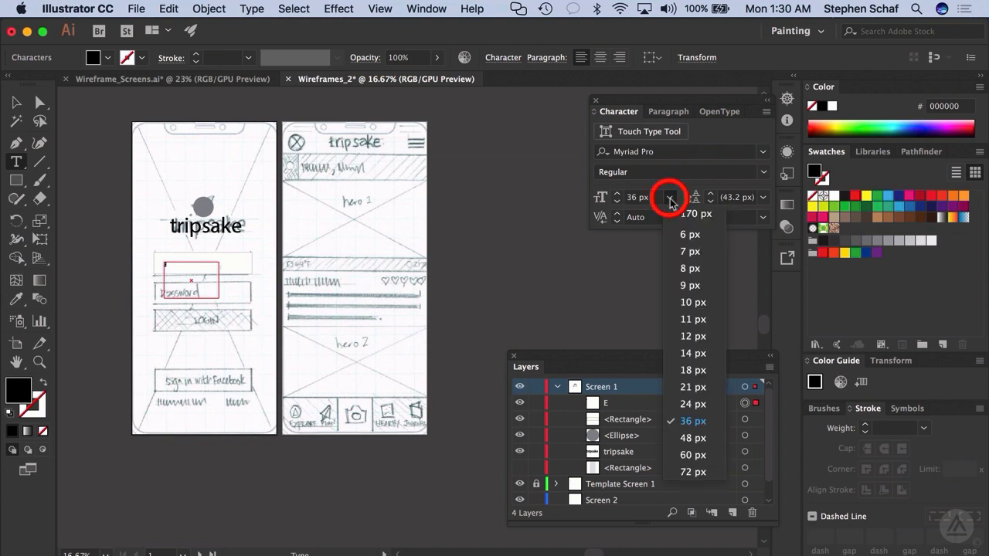
click(700, 473)
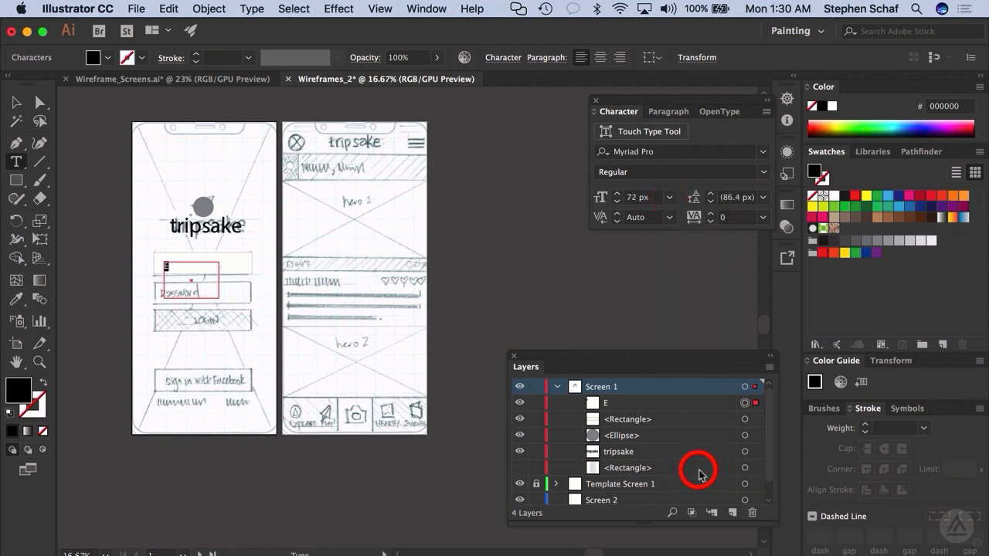
click(618, 196)
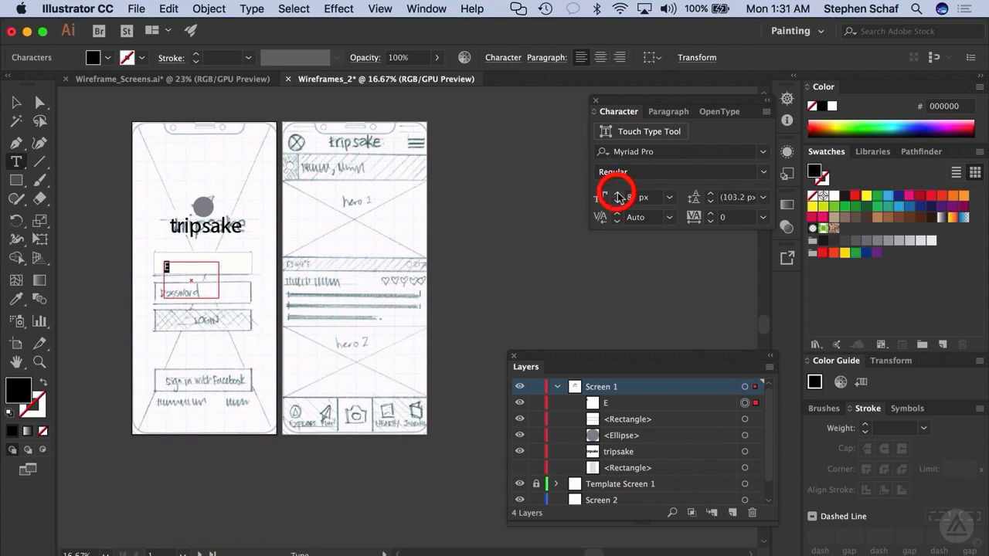
click(15, 103)
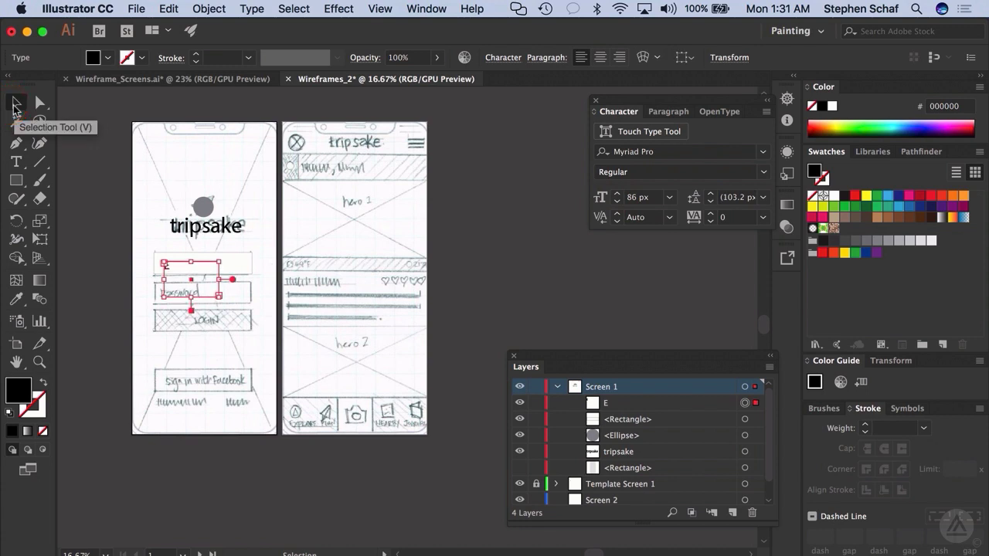
click(142, 298)
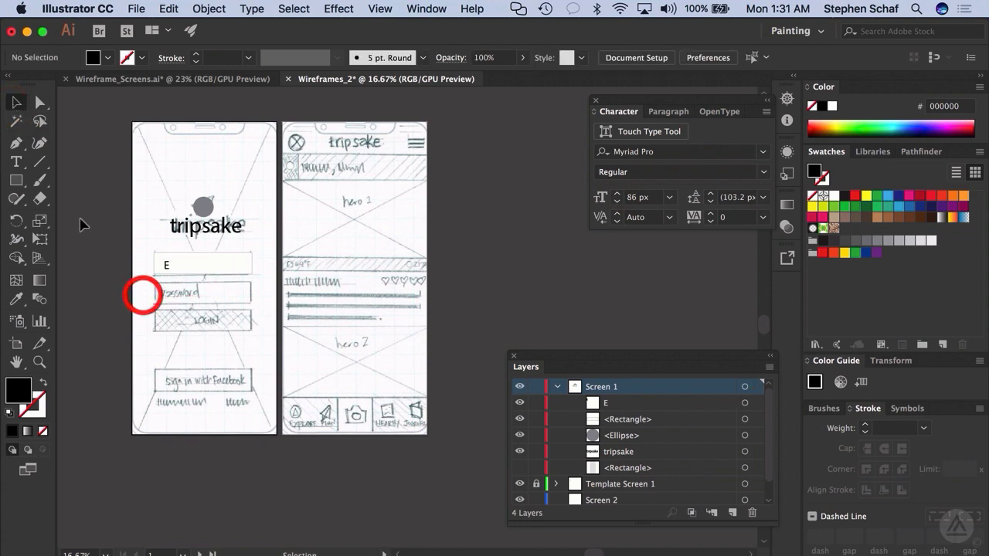
Complete the label in the Email field so it reads "Email".
click(16, 162)
click(167, 265)
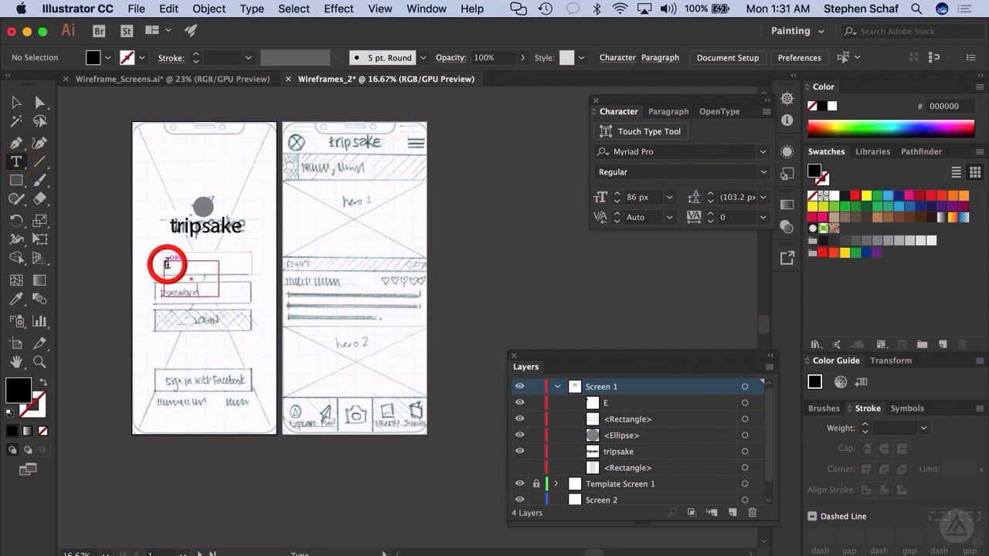
text(mail)
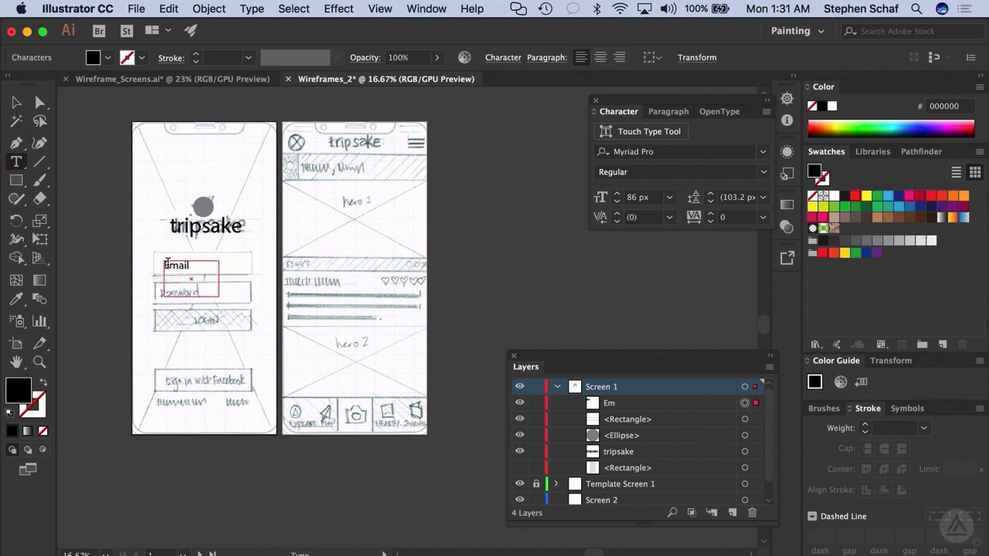
Show the rulers and place vertical guides at the Email field's left and right edges, plus one slightly inside its left edge.
click(382, 9)
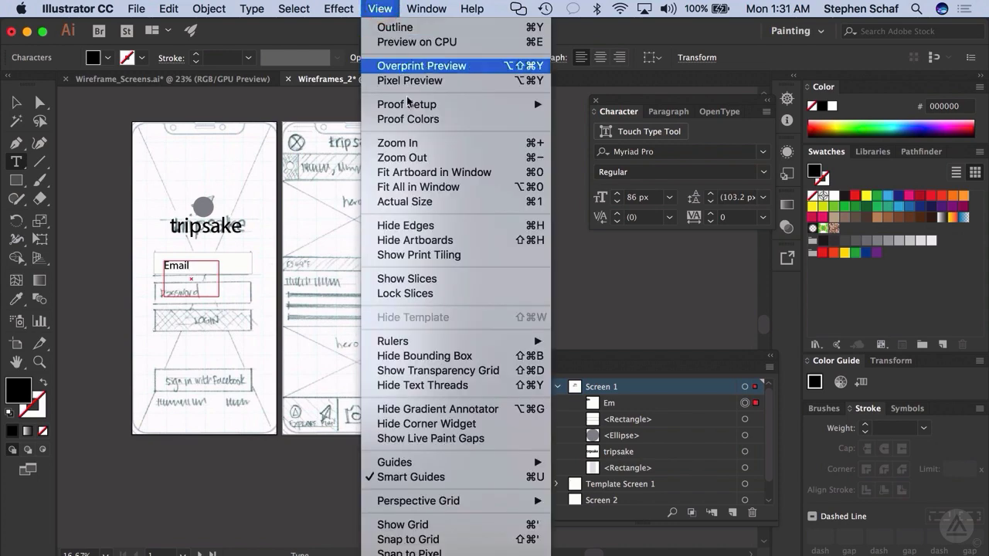
mouse_move(448, 343)
click(622, 342)
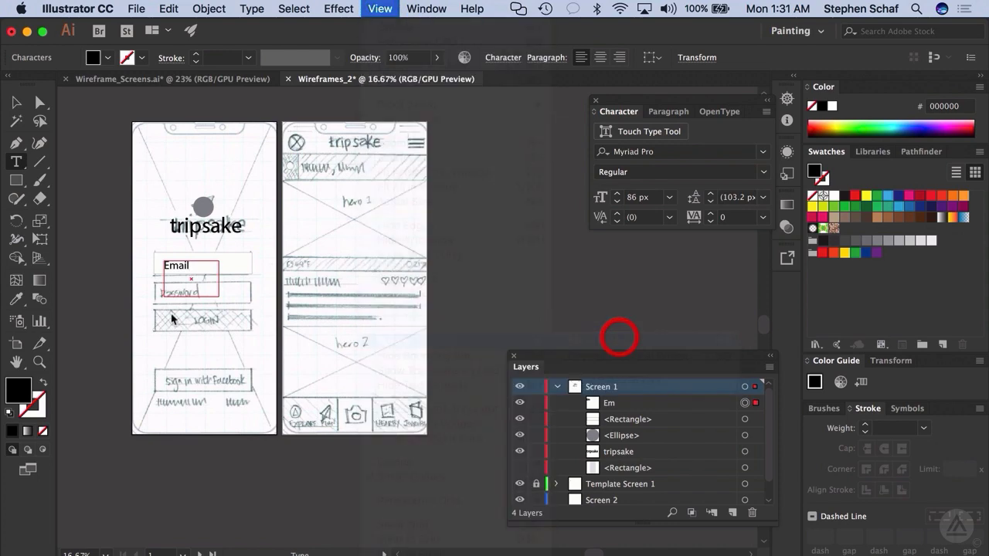
drag(65, 265, 252, 267)
drag(63, 267, 169, 276)
drag(163, 272, 162, 272)
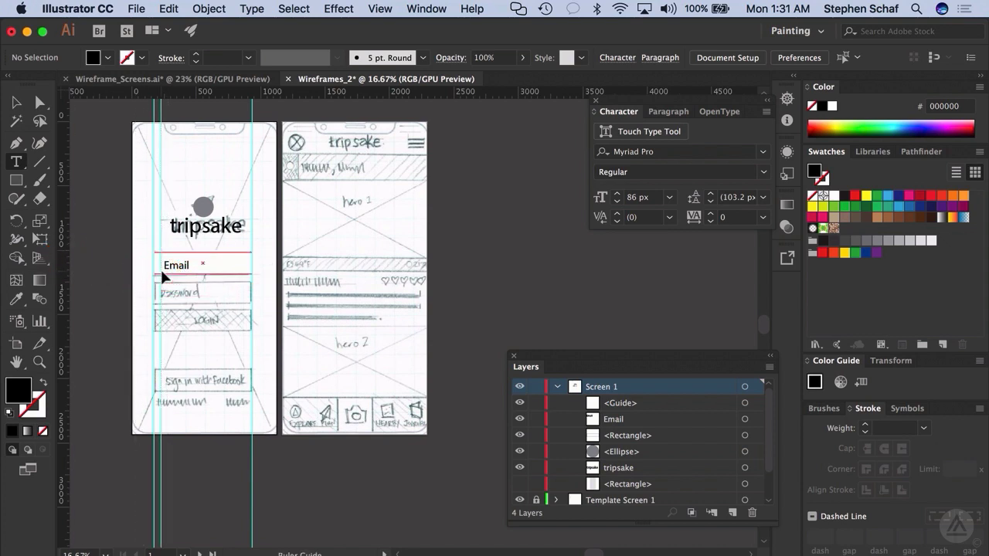
Shorten the Email text frame to fit within the field and nudge it left to align with the inner guide.
click(15, 102)
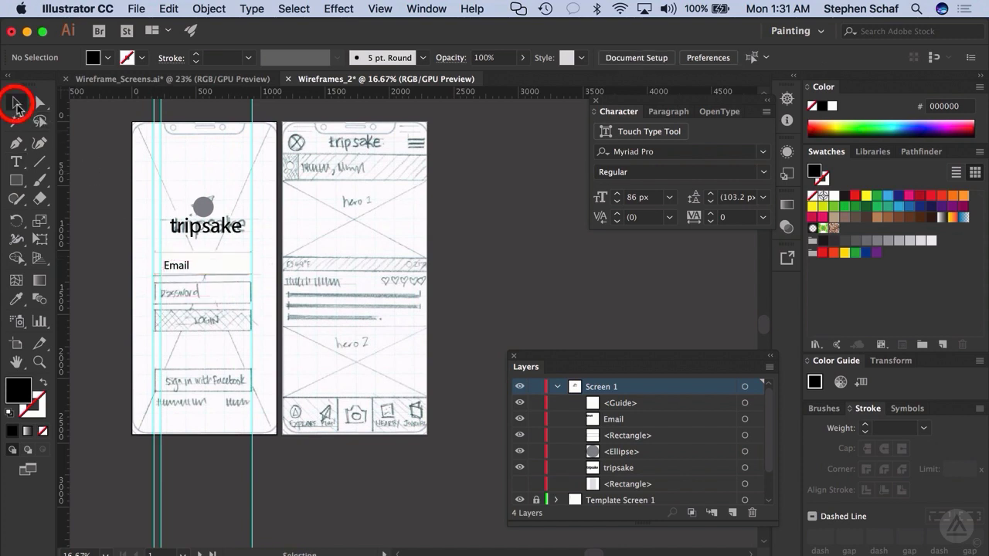
click(172, 272)
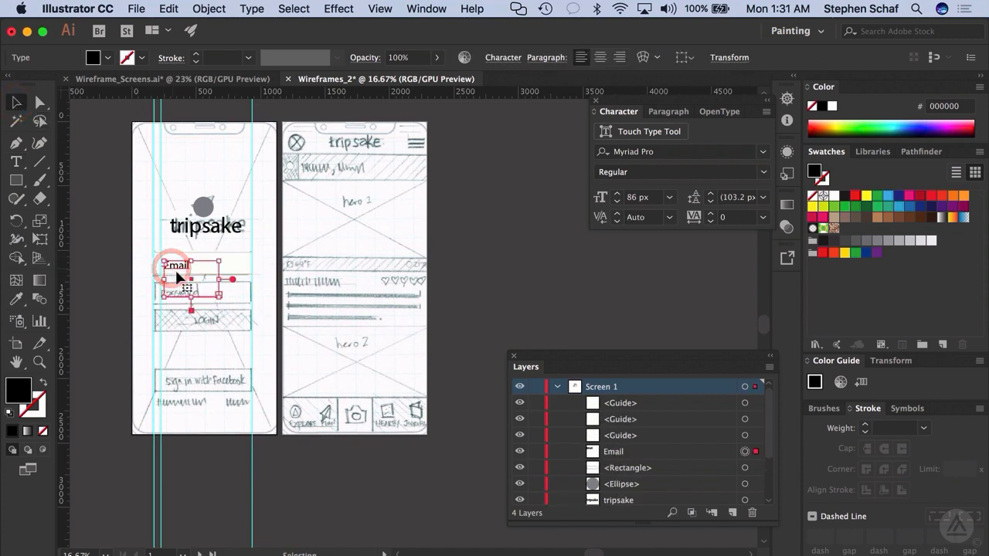
drag(191, 296, 191, 277)
key(Left)
key(Left)
key(Left)
key(Left)
key(Left)
key(Left)
key(Left)
key(Left)
key(Left)
key(Left)
key(Left)
key(Left)
key(Left)
key(Left)
key(Left)
key(Left)
key(Left)
key(Left)
key(Left)
key(Left)
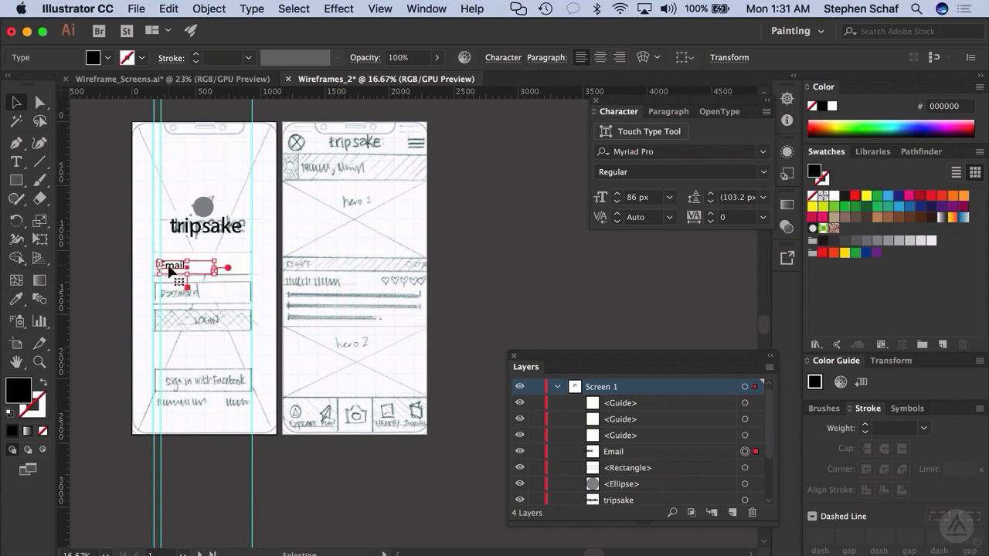
click(172, 270)
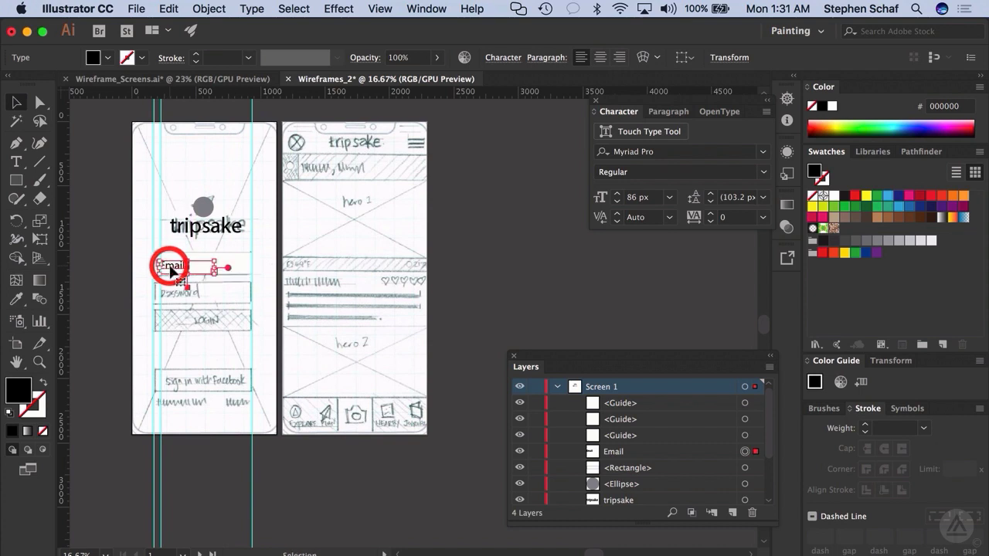
click(112, 242)
double_click(176, 271)
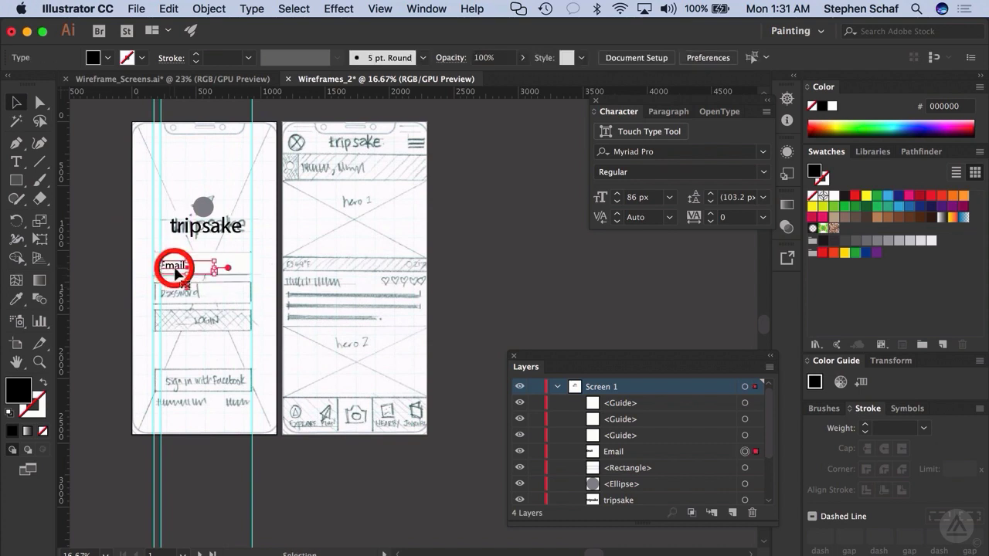
click(124, 255)
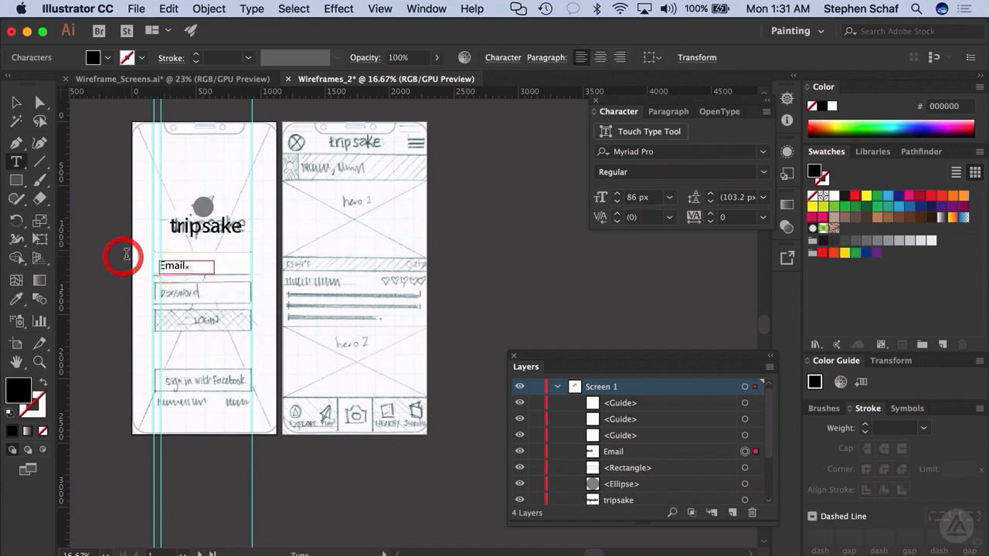
click(16, 102)
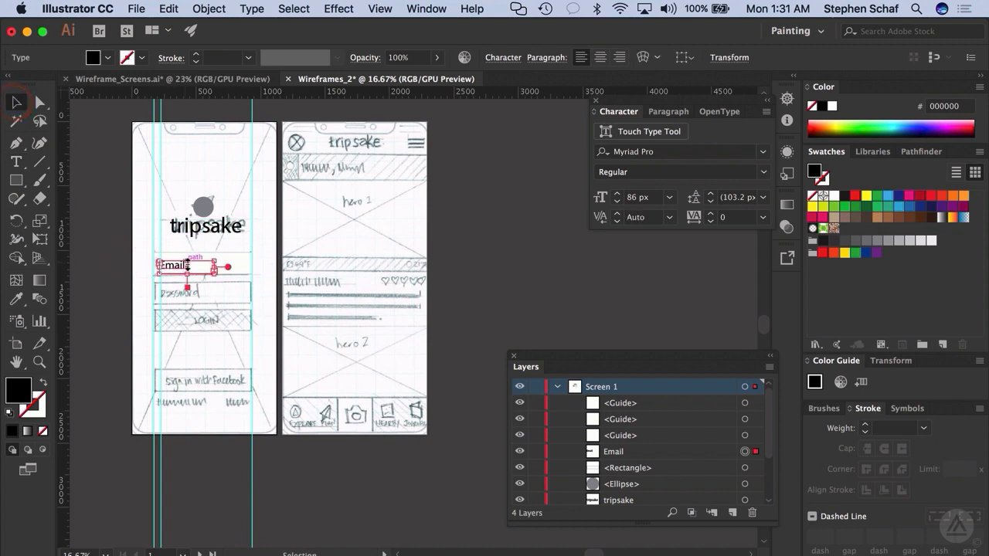
Nudge the Email label slightly upward within its field rectangle.
key(super+equal)
key(super+equal)
key(super+equal)
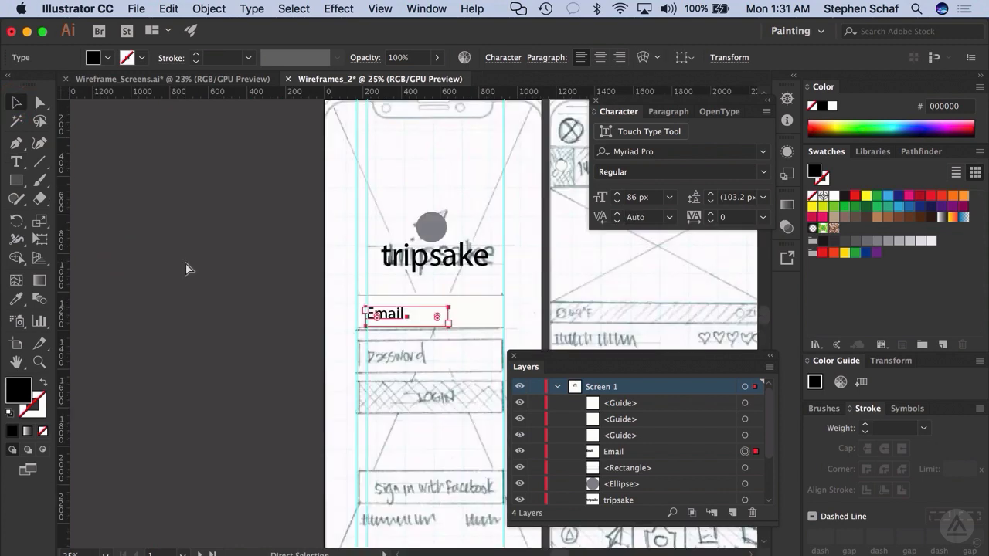
click(16, 102)
click(129, 256)
click(346, 312)
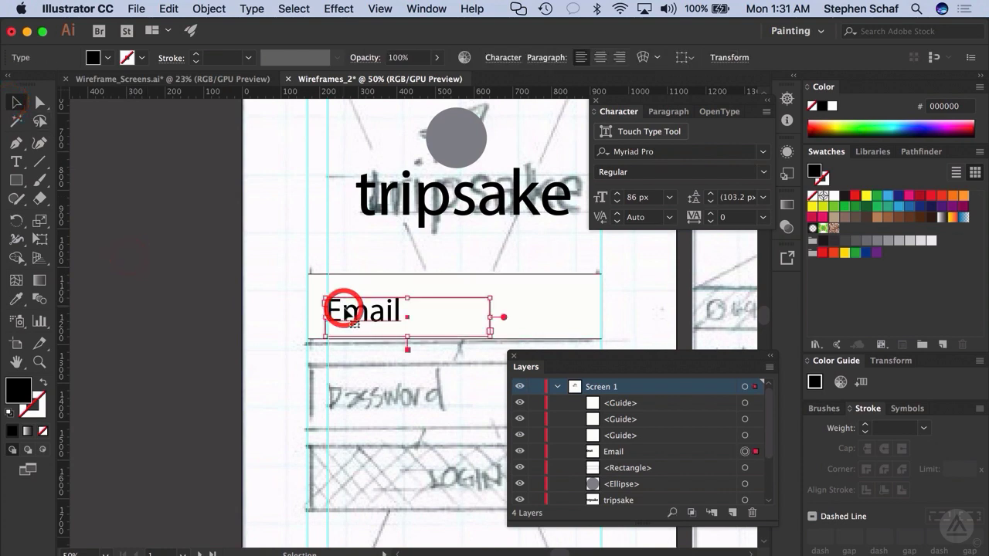
key(Up)
key(Up)
key(Up)
key(Up)
key(Up)
key(Up)
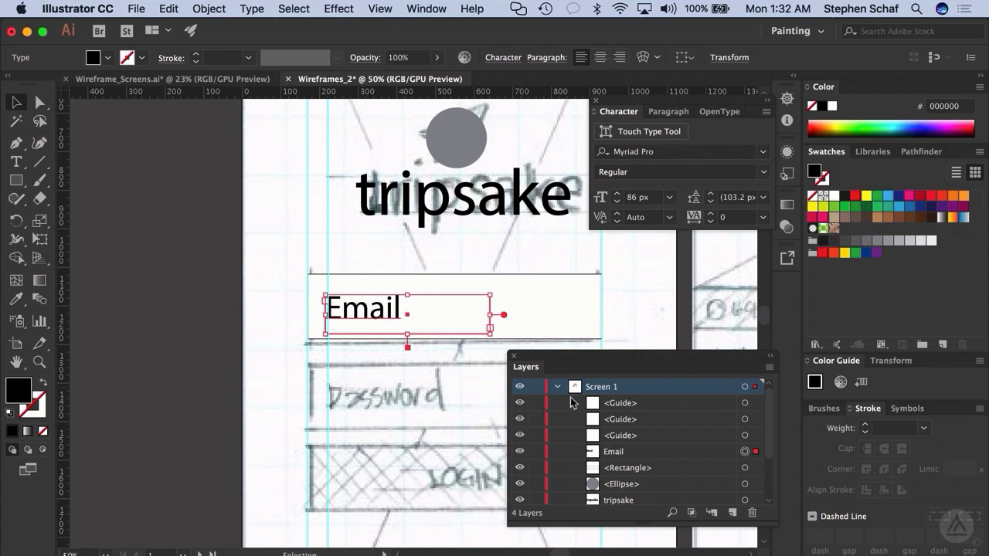
Collapse the Screen 1 layer and hide the Template Screen 1 layer.
click(556, 386)
click(519, 402)
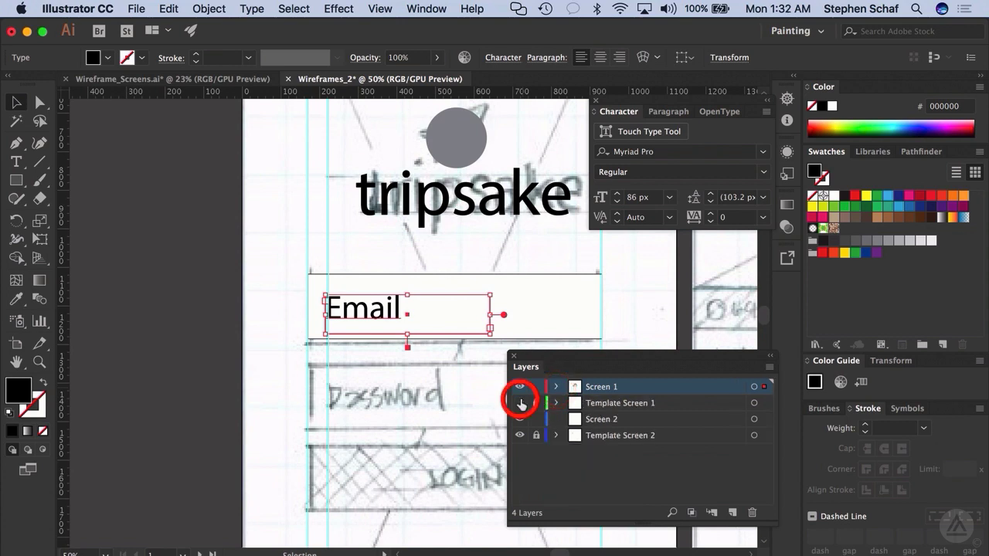
Fine-tune the Email label's vertical position within its field and show the Template Screen 1 layer again.
click(131, 203)
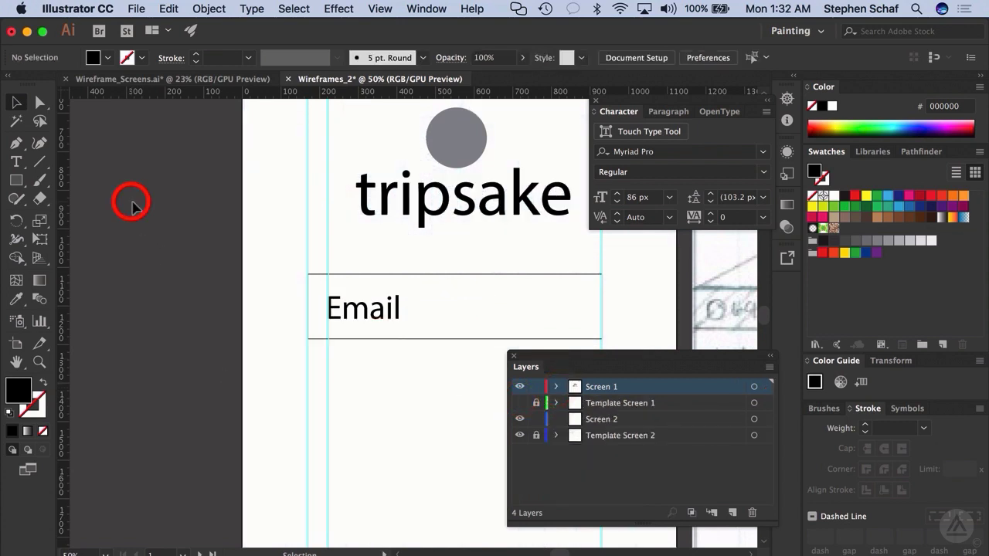
click(349, 317)
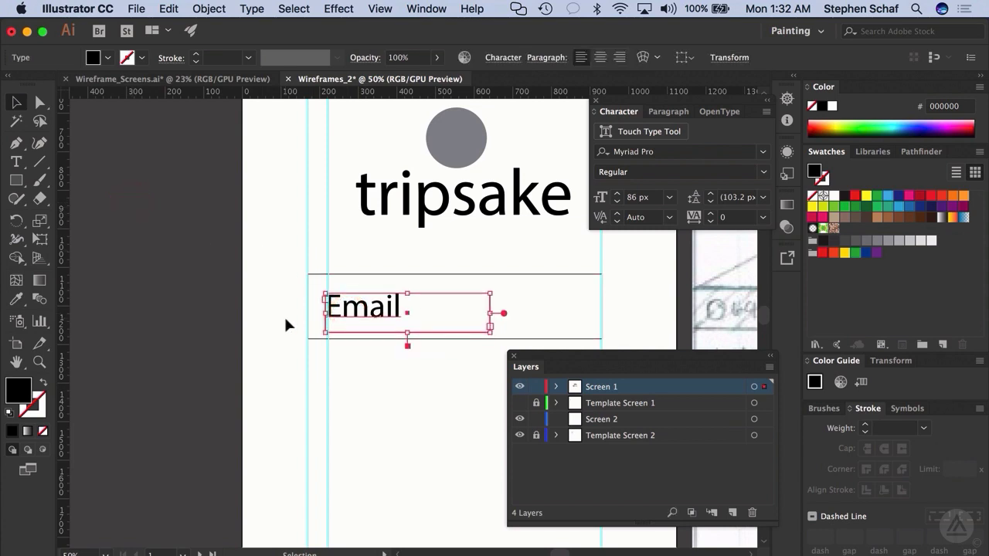
click(231, 320)
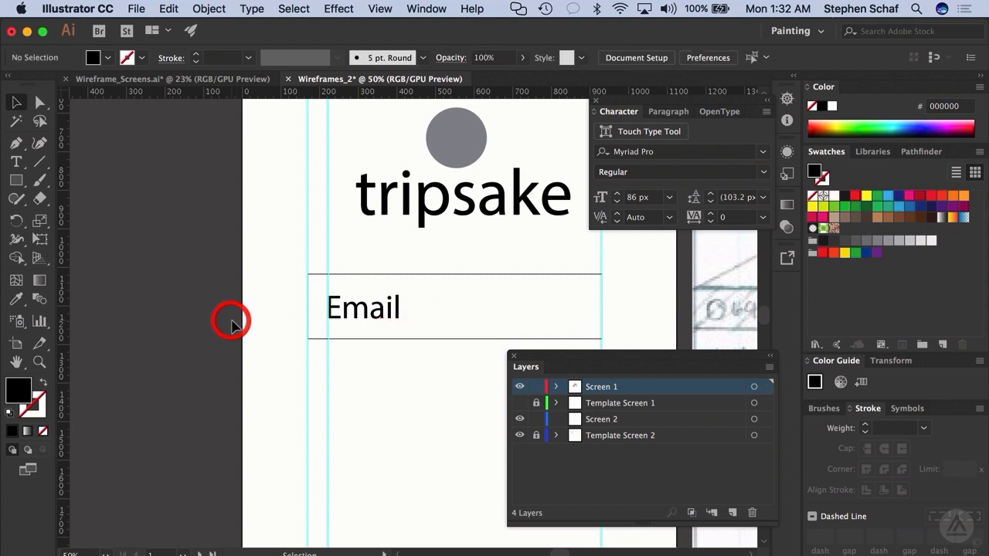
click(519, 402)
Duplicate the Email field rectangle with its label straight down onto the sketched Password field.
click(362, 315)
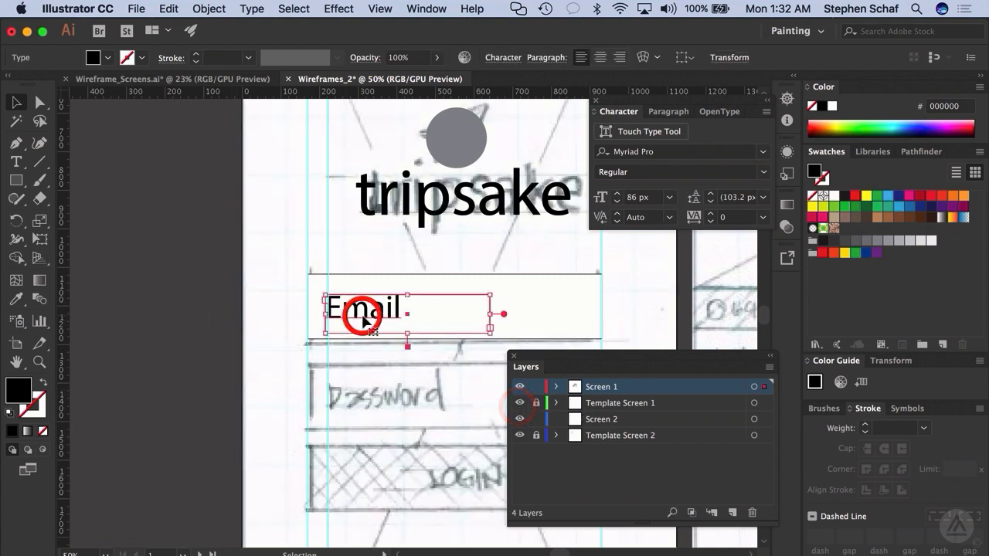
shift+click(362, 273)
drag(363, 301, 368, 345)
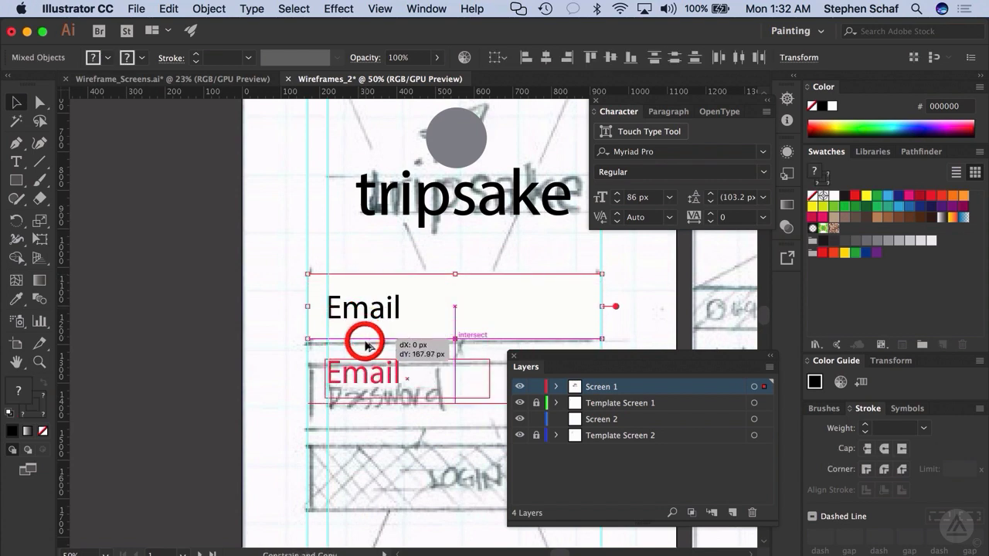
drag(368, 345, 366, 370)
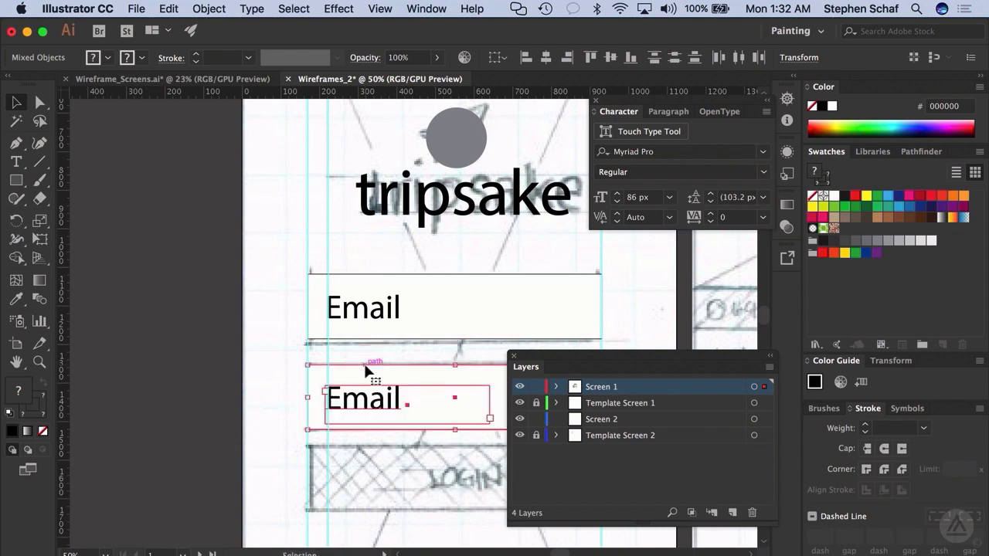
Replace the copied field's label text with "Password".
double_click(360, 409)
double_click(360, 408)
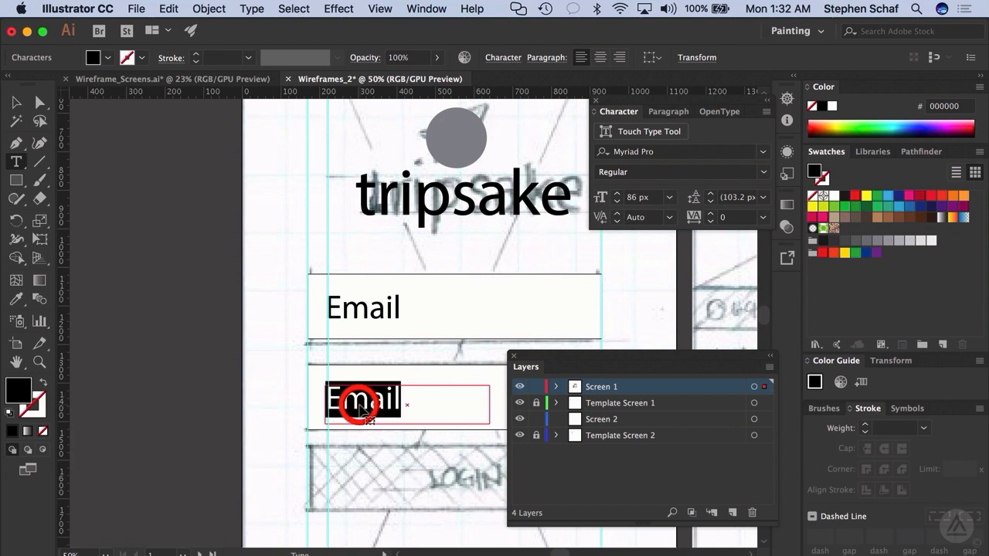
text(Password)
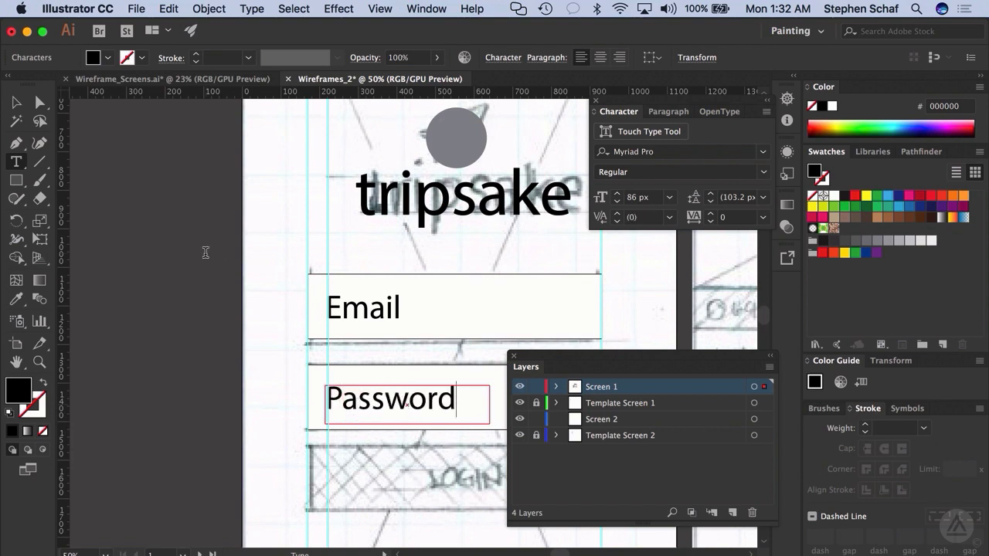
Duplicate the Password field rectangle and its label straight down onto the sketched LOGIN button.
scroll(206, 253, right, 5)
scroll(206, 253, down, 2)
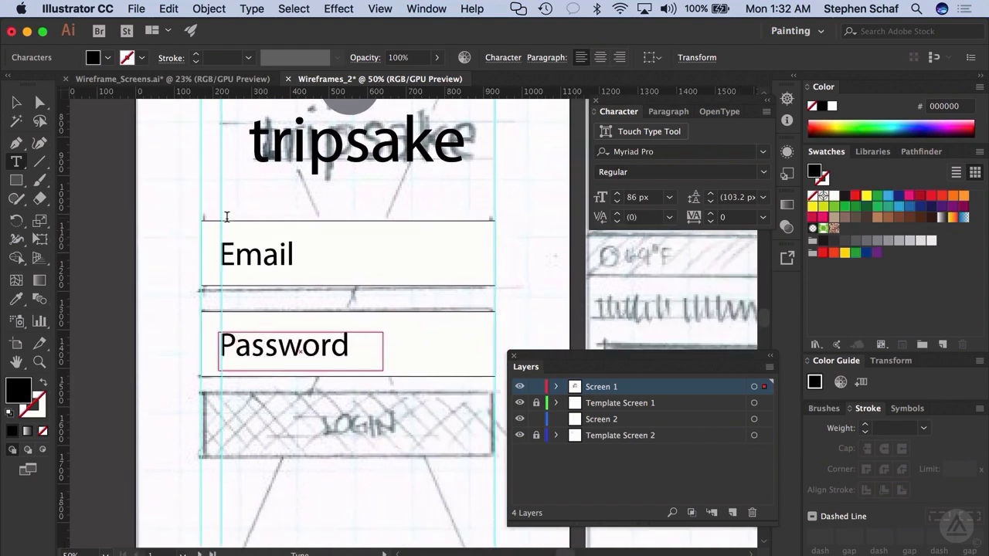
click(16, 102)
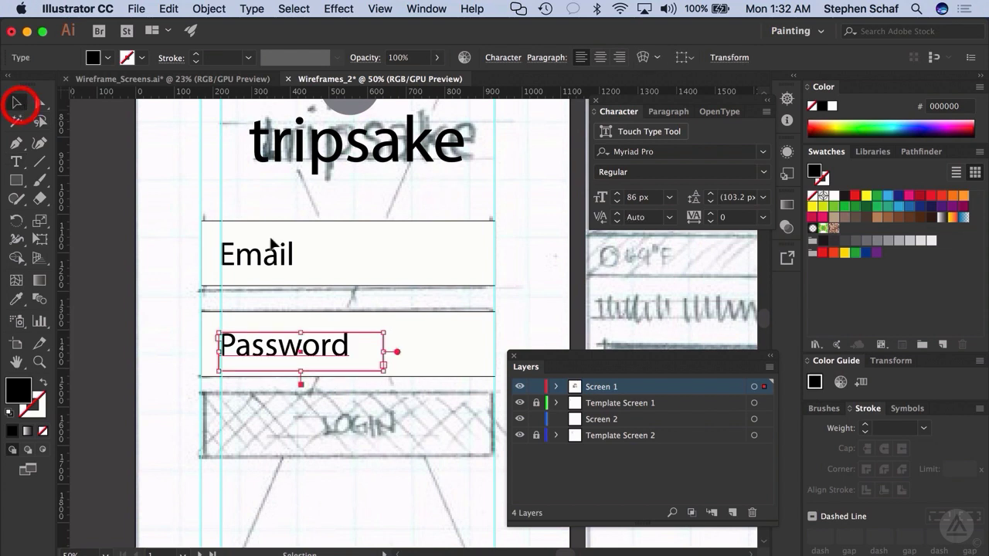
shift+click(257, 313)
drag(259, 347, 266, 438)
Change the lowest copied label to "LOGIN" and centre-align its text.
double_click(266, 433)
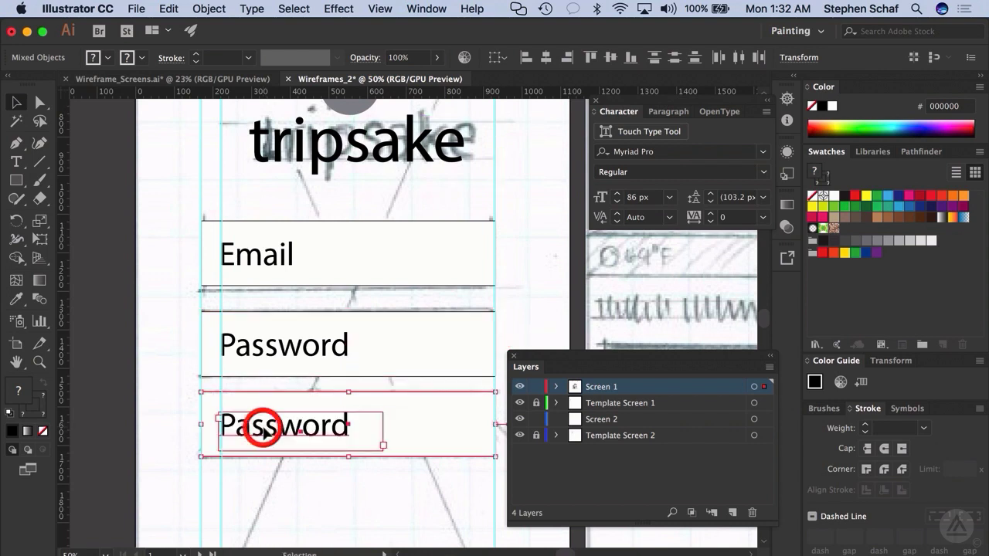
double_click(265, 433)
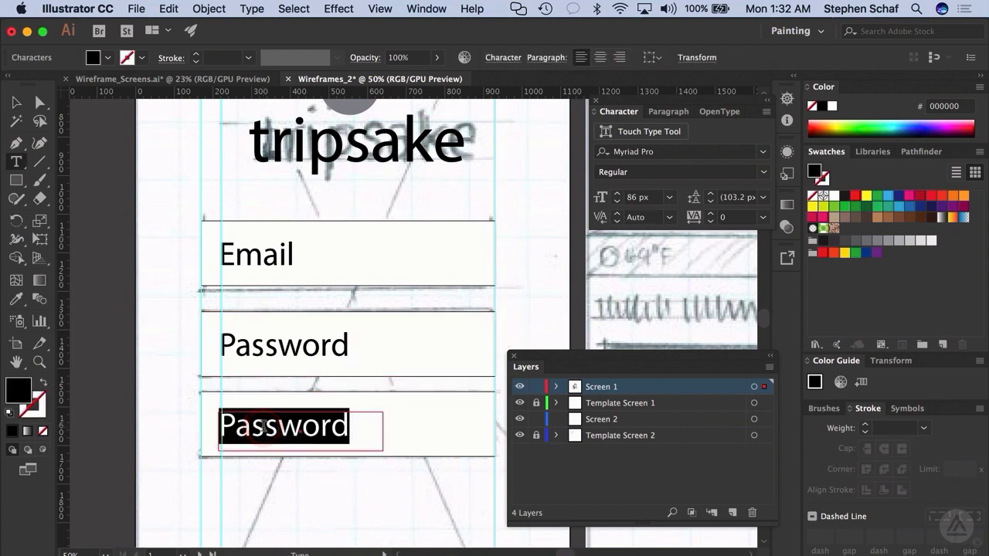
text(LOGIN)
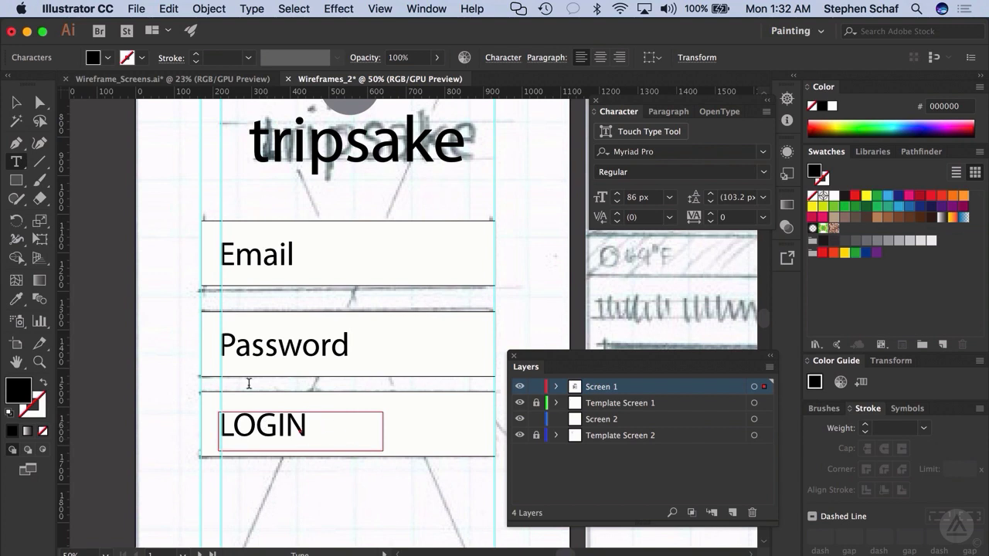
click(600, 57)
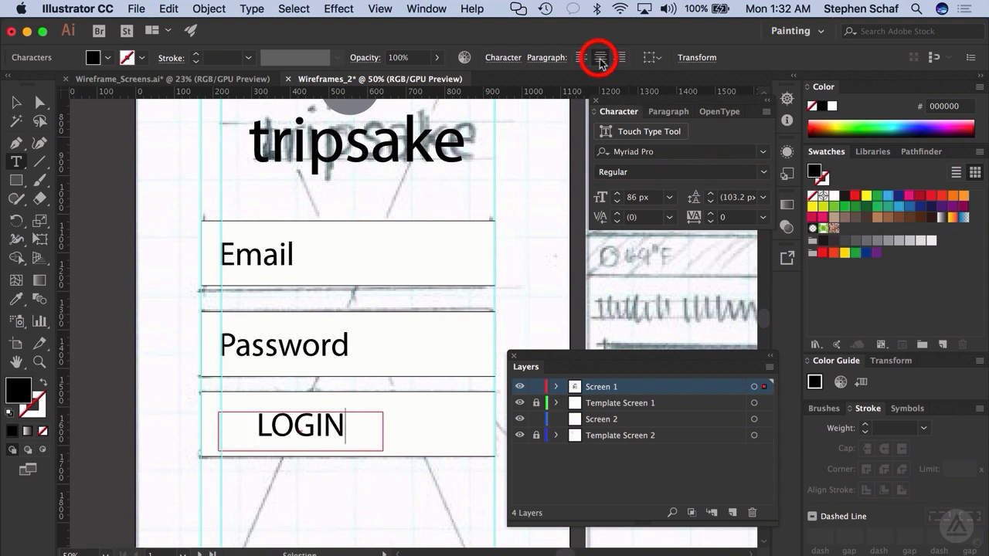
click(16, 105)
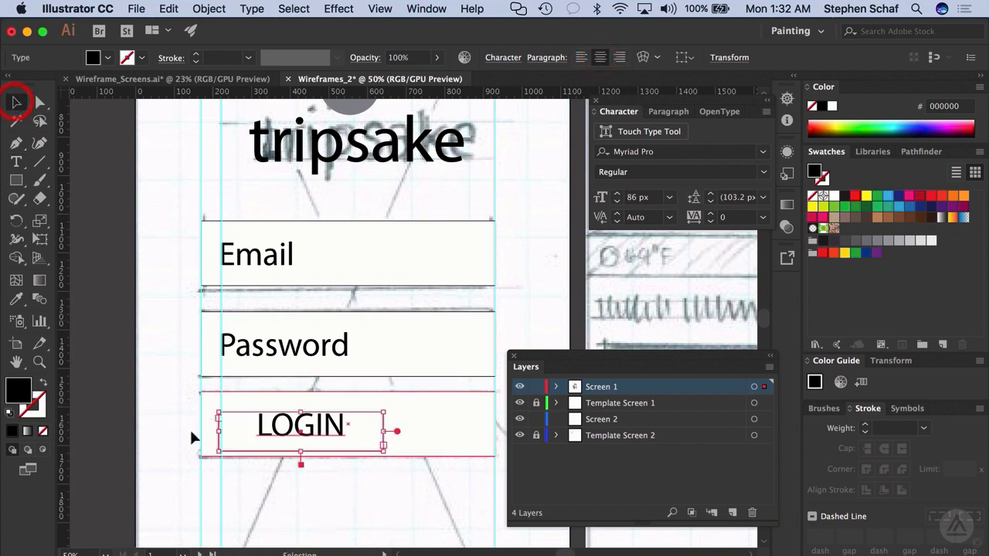
Widen the LOGIN text frame to the full width of its rectangle and make the text white.
drag(216, 432, 204, 433)
drag(382, 431, 490, 435)
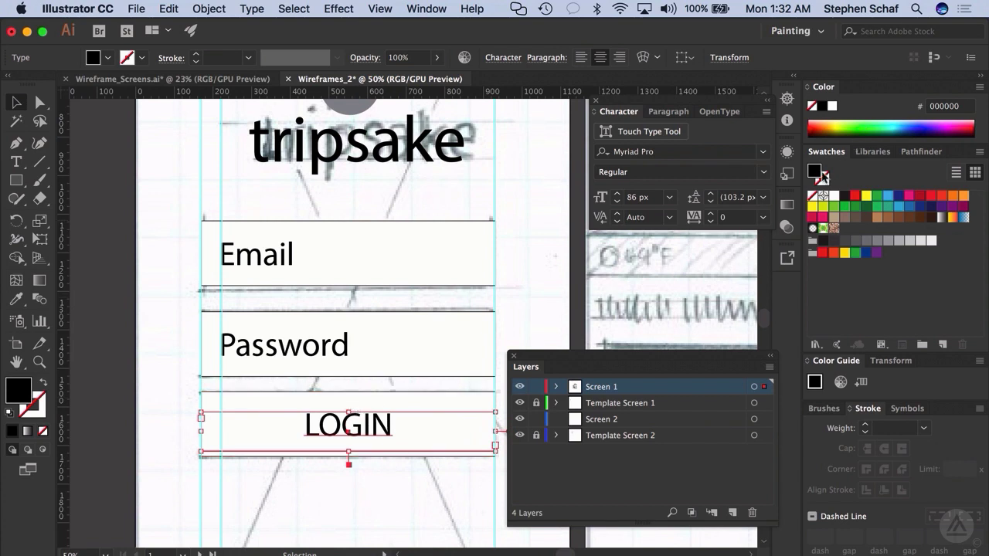
click(834, 196)
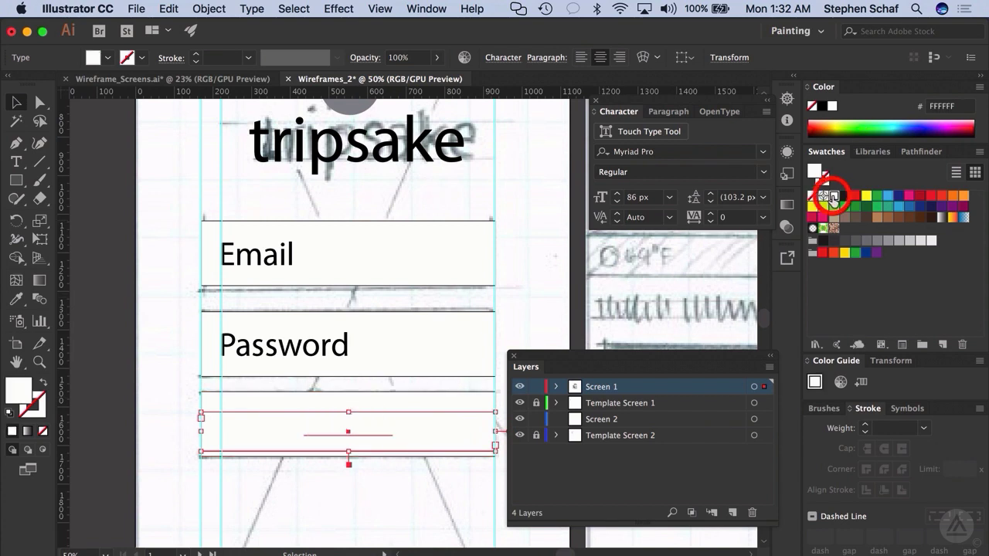
Fill the LOGIN rectangle with the dark gray swatch C=0 M=0 Y=0 K=80 and remove its stroke.
click(397, 403)
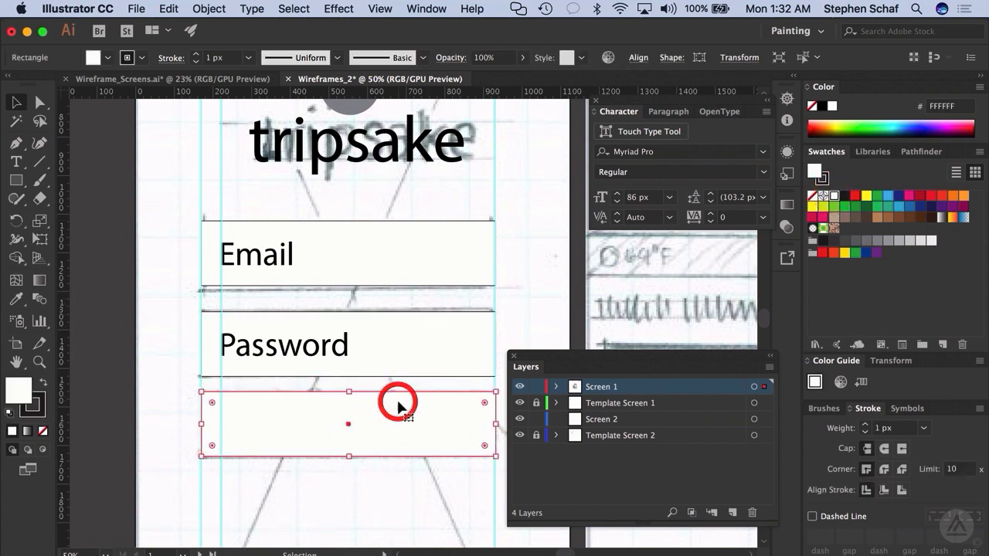
click(817, 175)
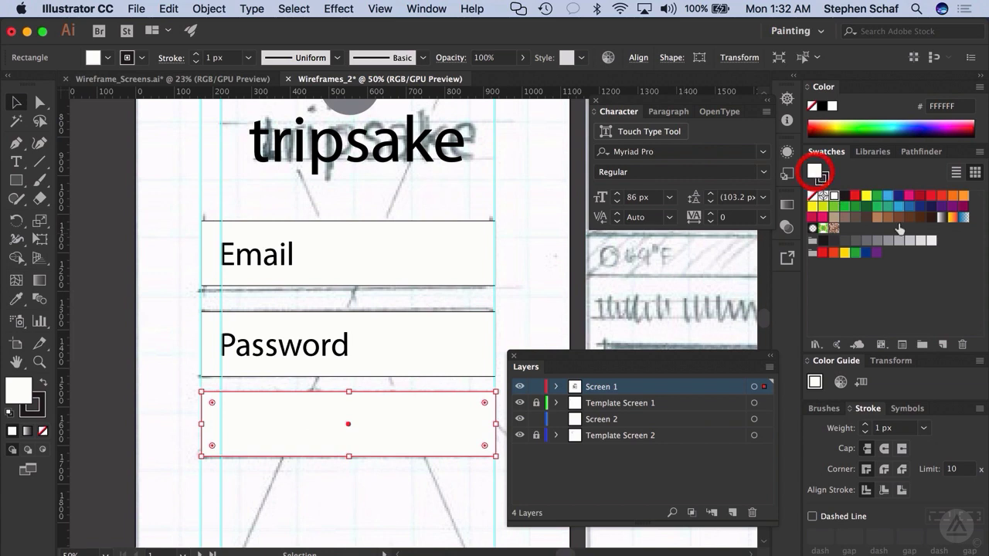
click(846, 243)
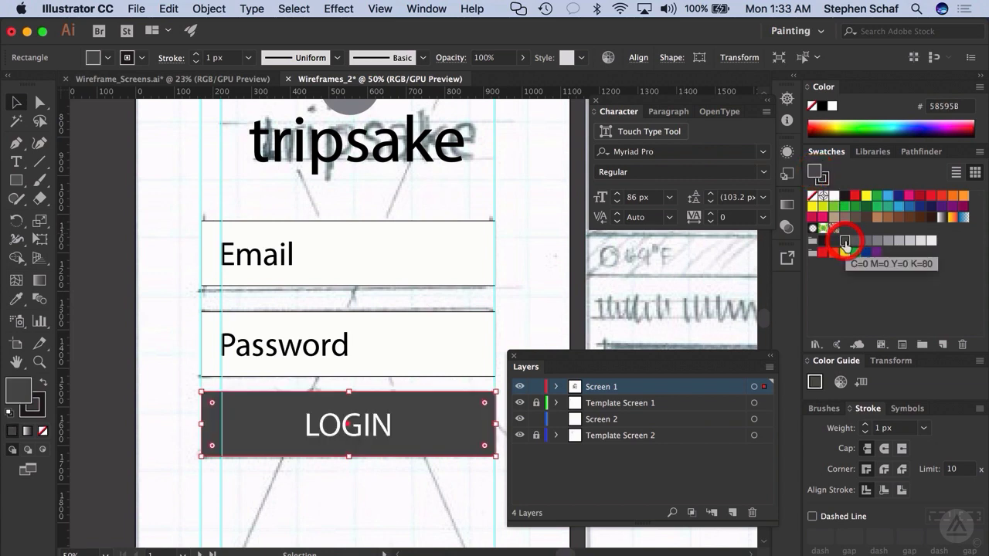
click(821, 179)
click(813, 203)
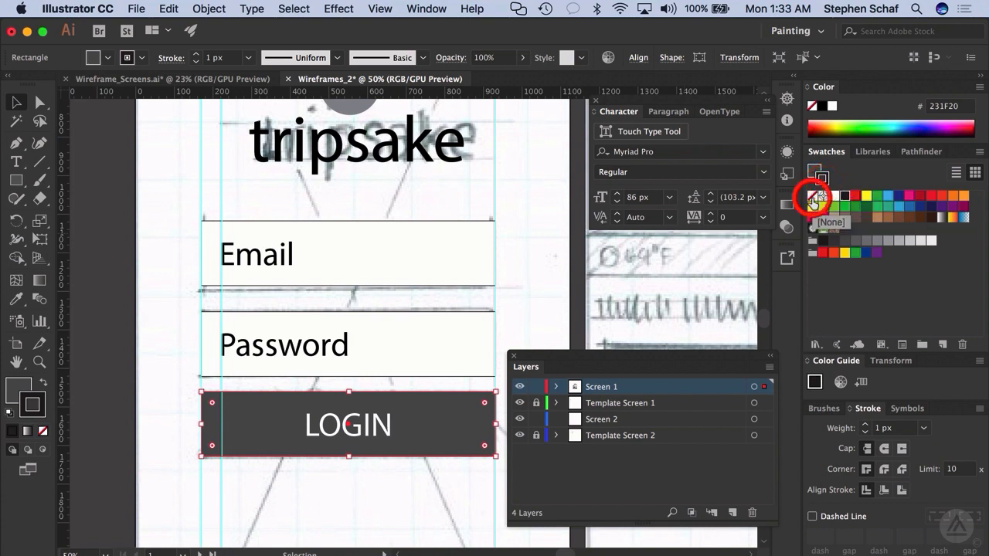
click(101, 329)
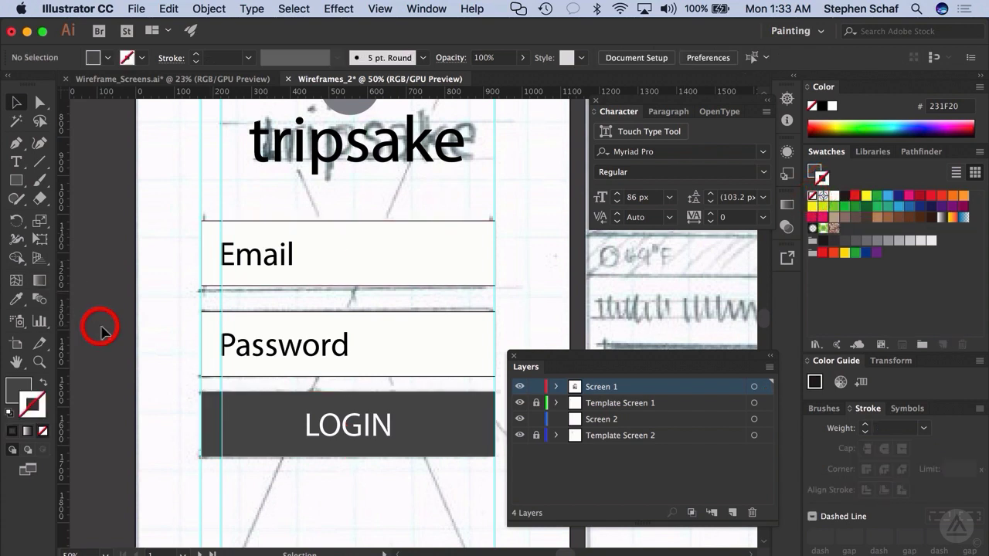
Duplicate the LOGIN button with its text straight down onto the sketched "sign in with Facebook" button.
scroll(87, 374, down, 5)
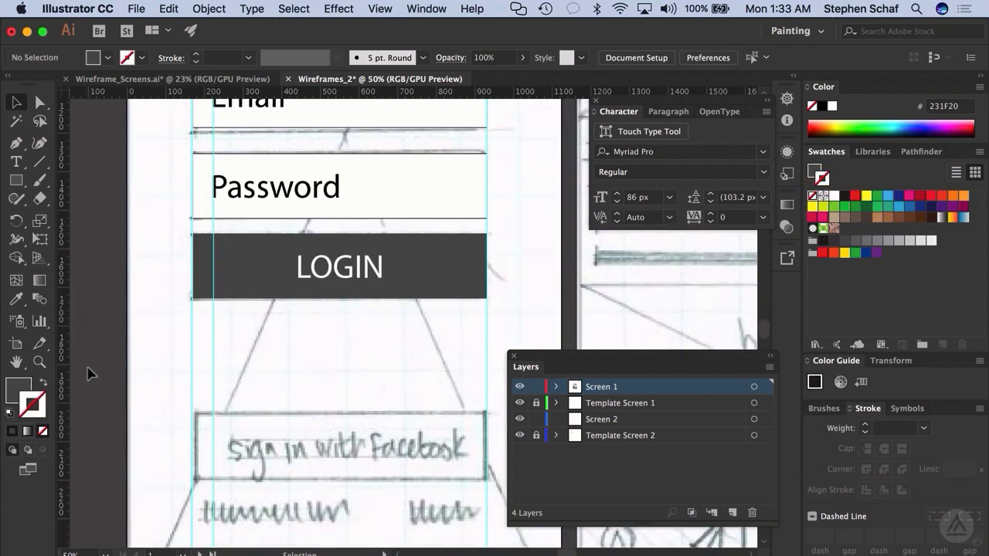
click(311, 267)
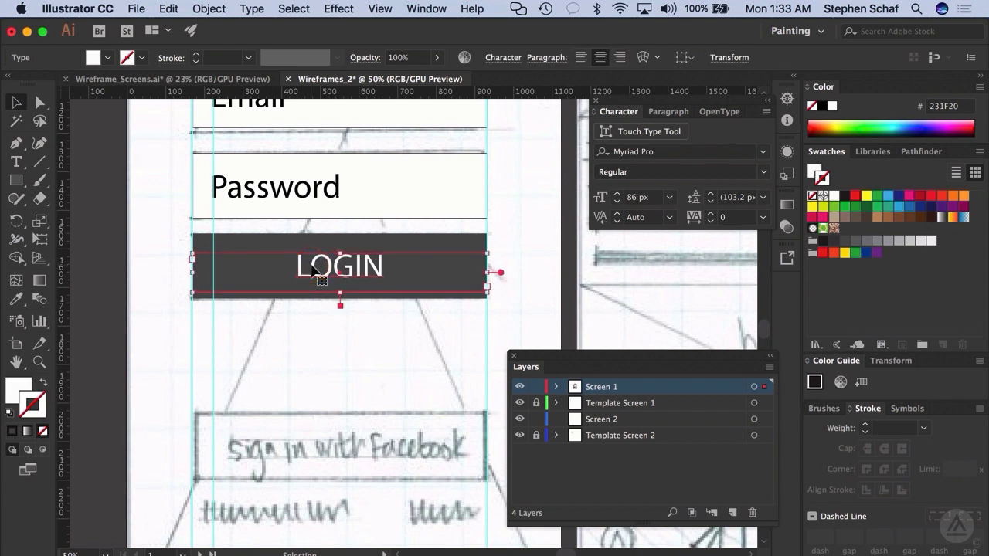
click(106, 281)
click(349, 279)
shift+click(270, 246)
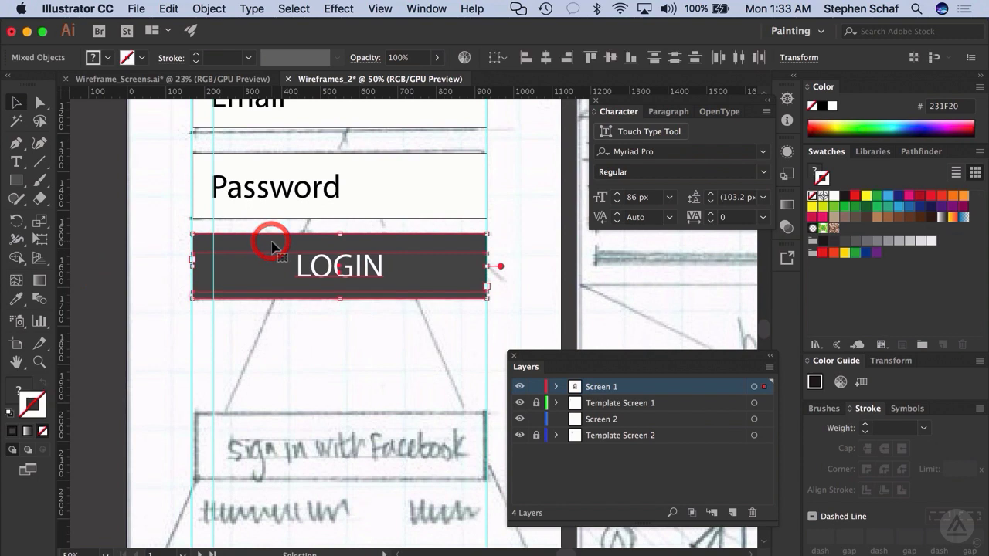
drag(271, 244, 277, 426)
Replace the text on the lower button copy with "sign in with Facebook".
double_click(313, 449)
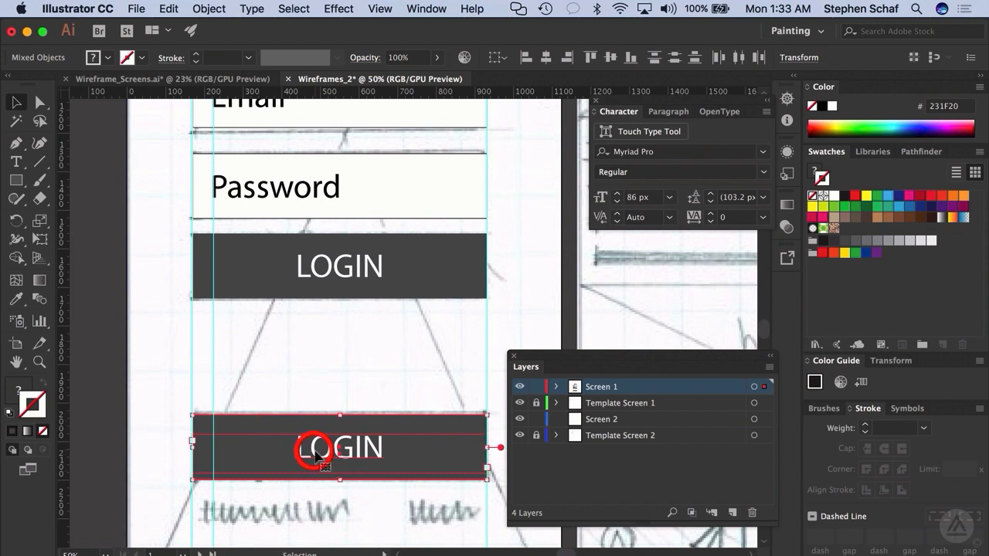
click(85, 361)
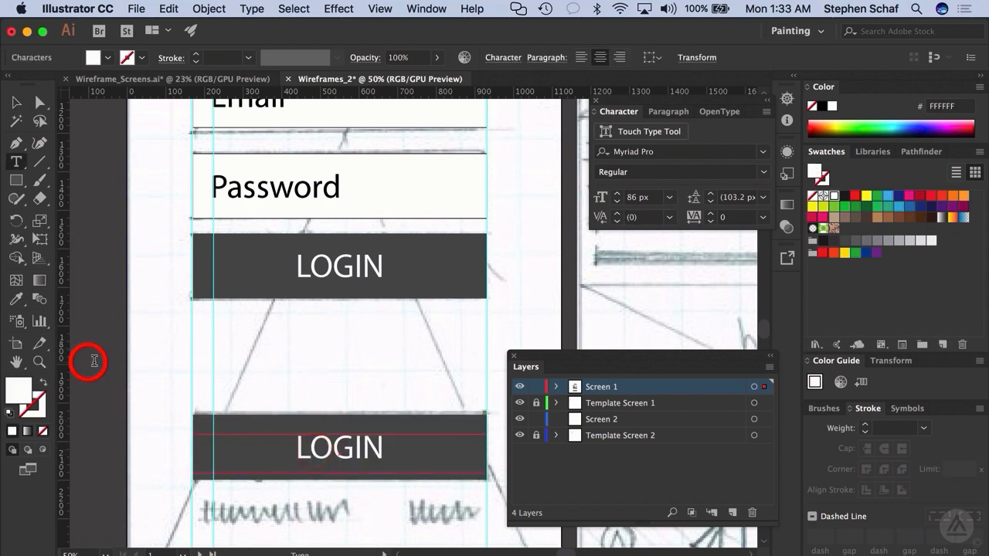
click(318, 453)
double_click(317, 453)
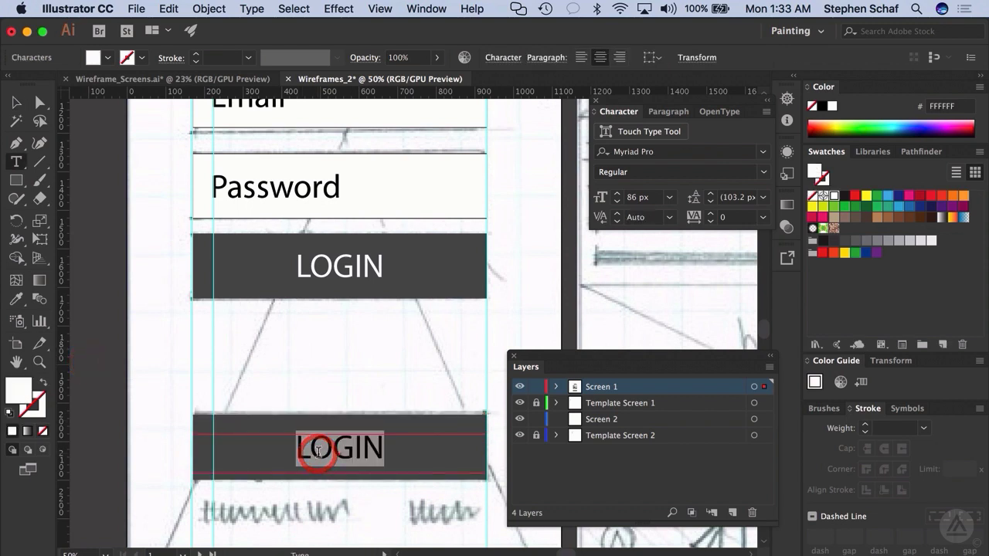
text(SIsig)
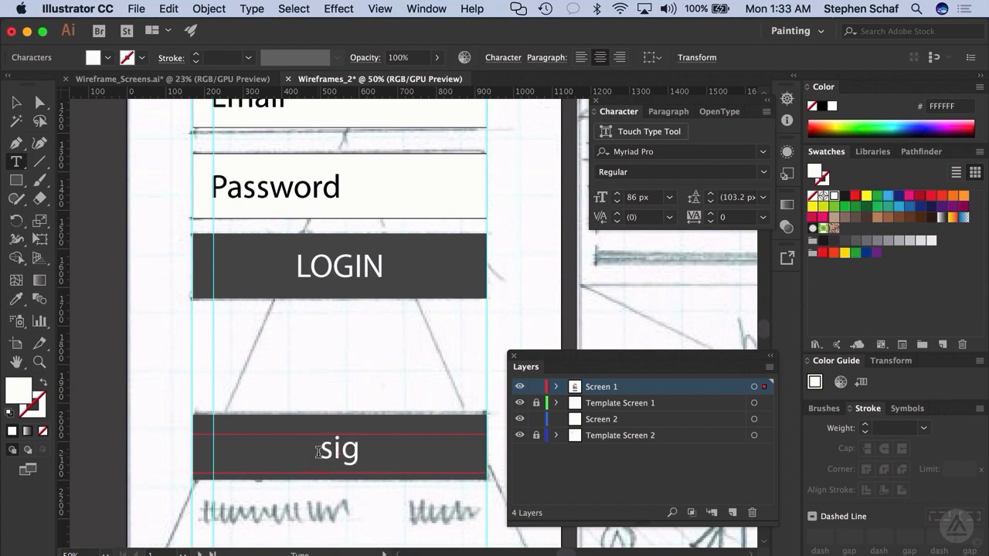
text(n in)
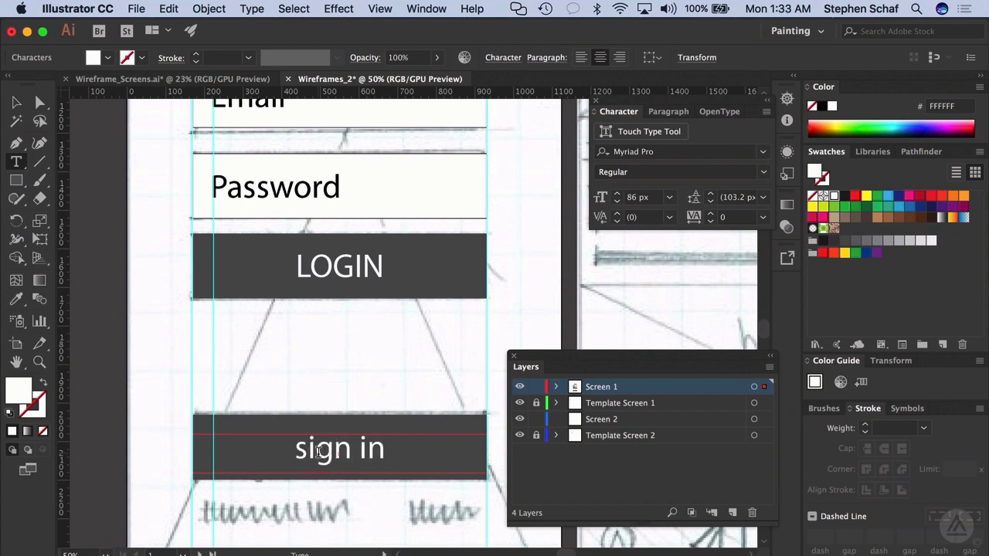
text( with Facebook)
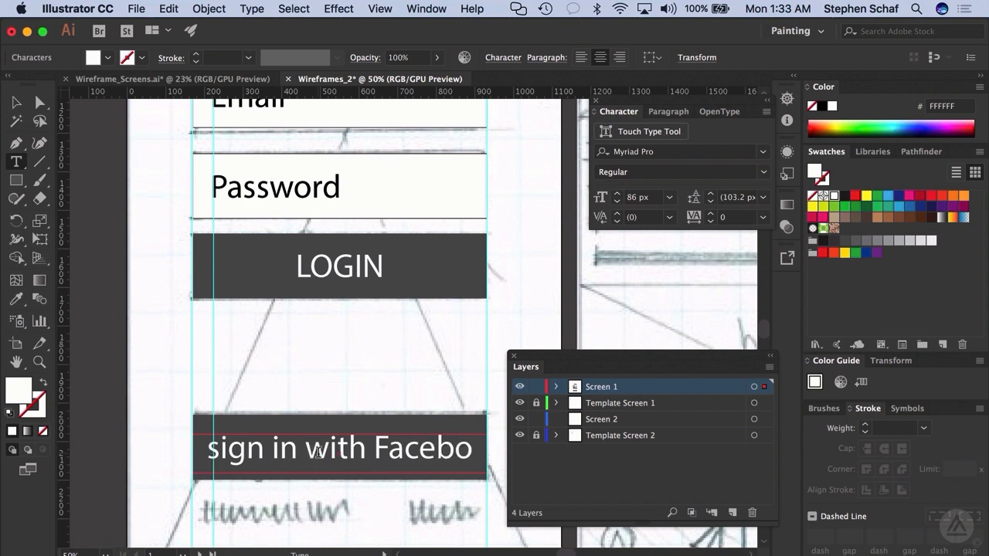
Reduce the "sign in with Facebook" text size to 68 px so it fits on one line.
triple_click(318, 453)
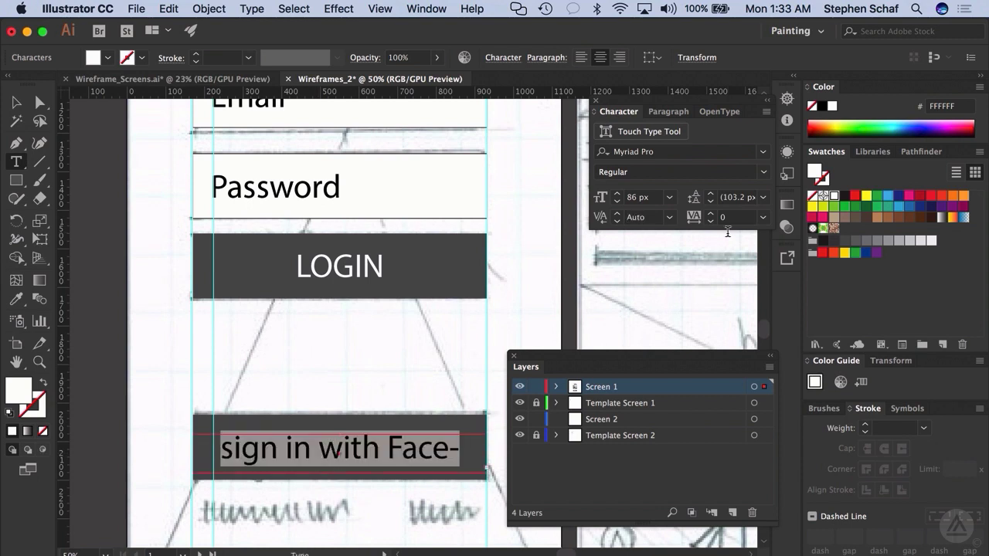
click(617, 203)
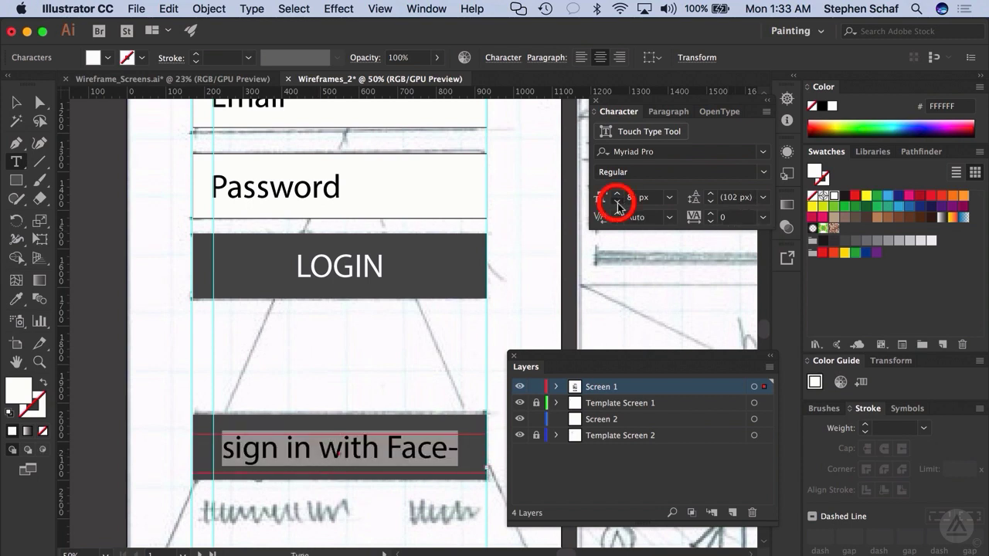
click(618, 202)
click(618, 203)
click(617, 202)
click(617, 203)
click(618, 202)
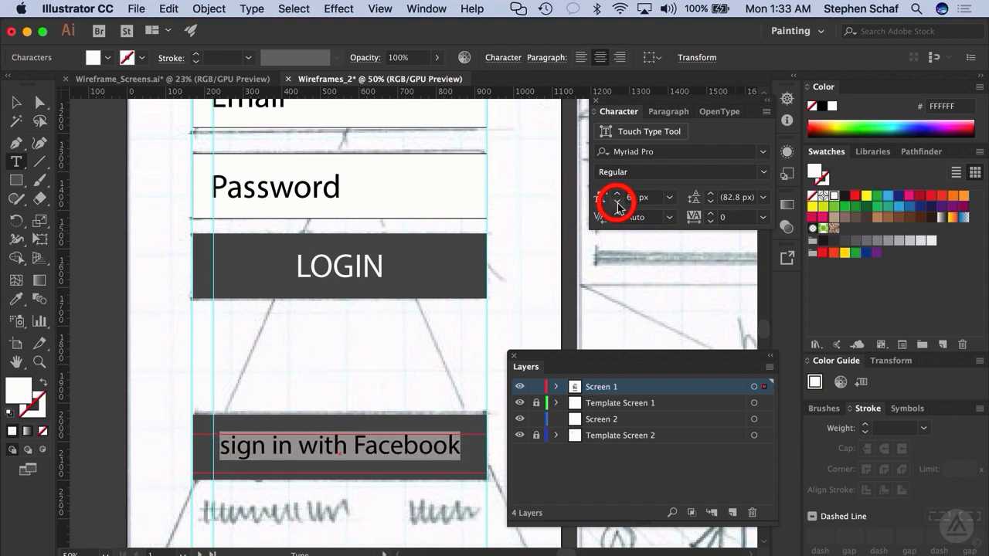
click(617, 203)
click(17, 104)
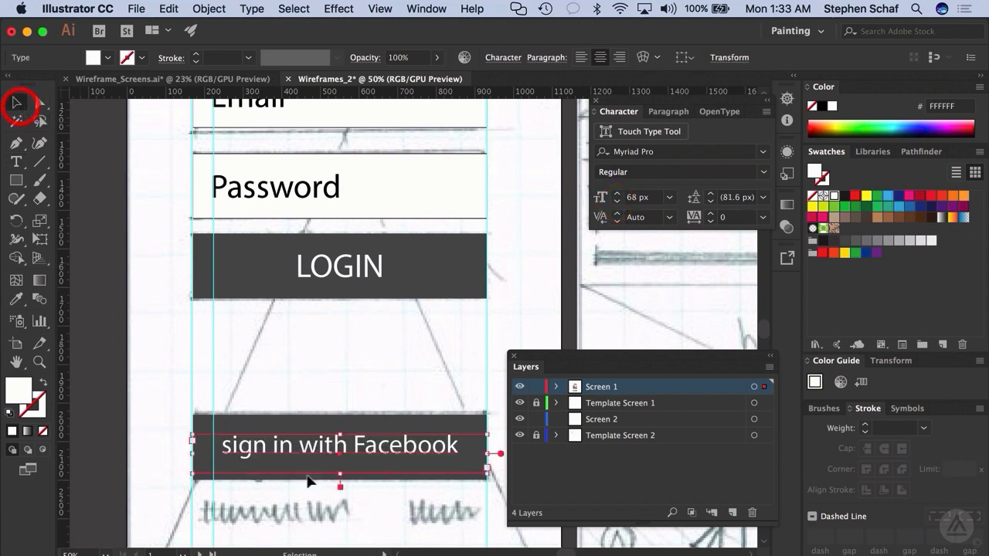
Fill the "sign in with Facebook" button rectangle with the medium gray swatch C=0 M=0 Y=0 K=50.
click(231, 424)
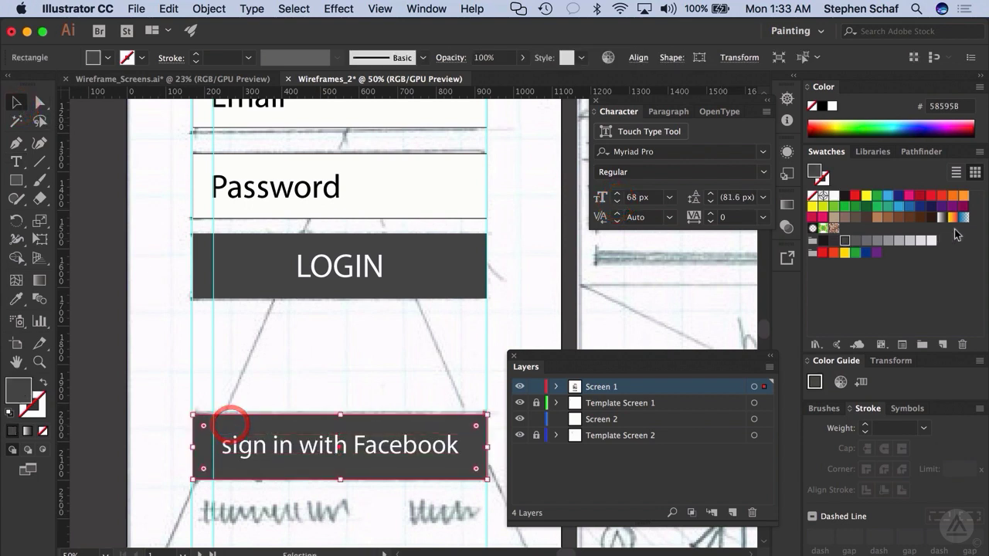
click(878, 241)
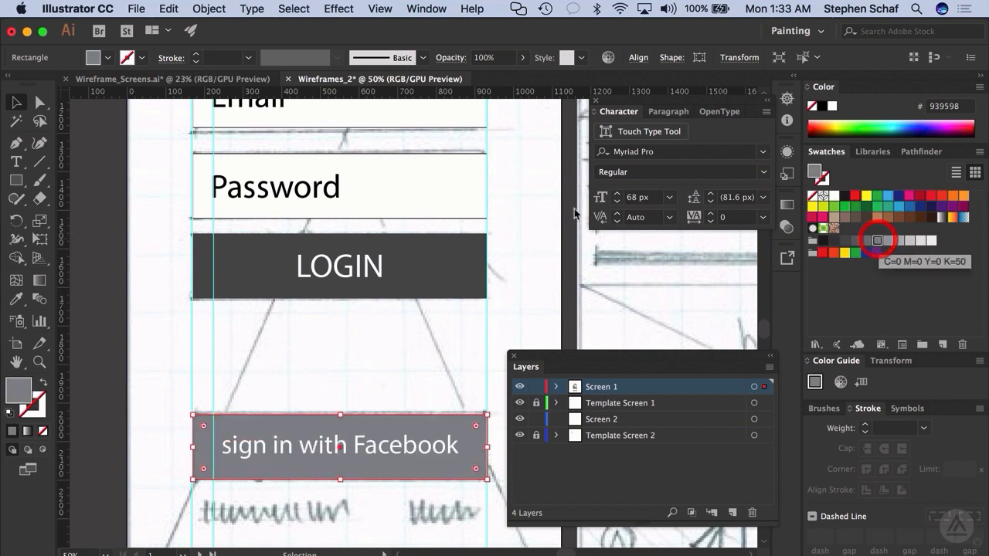
click(108, 313)
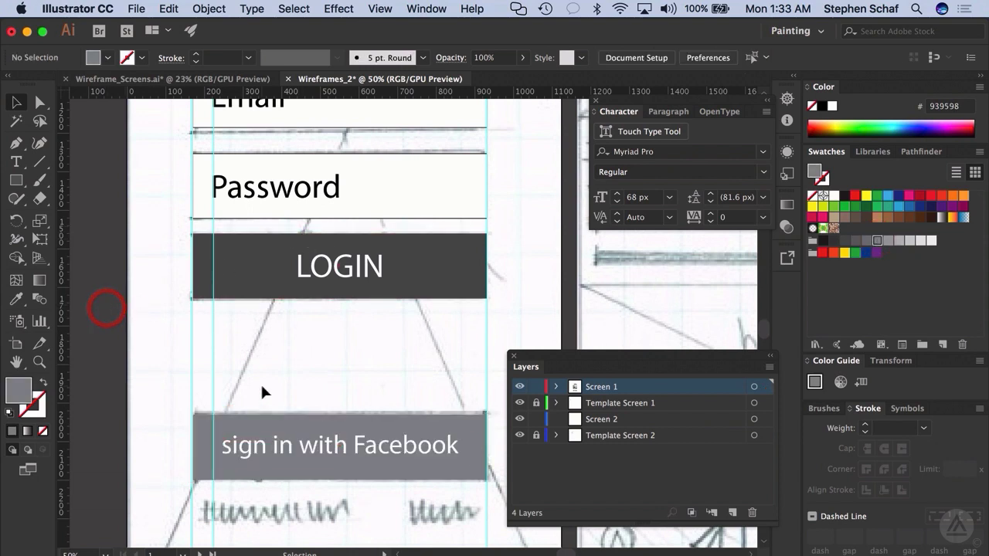
Nudge the "sign in with Facebook" text slightly down to center it vertically in its button.
scroll(260, 383, down, 3)
click(337, 325)
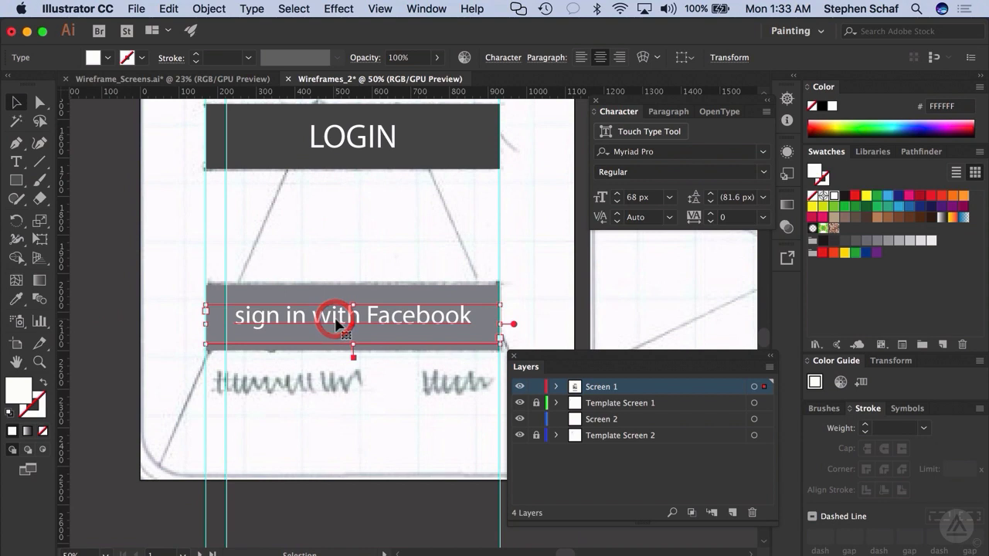
key(Down)
key(Down)
key(Down)
key(Down)
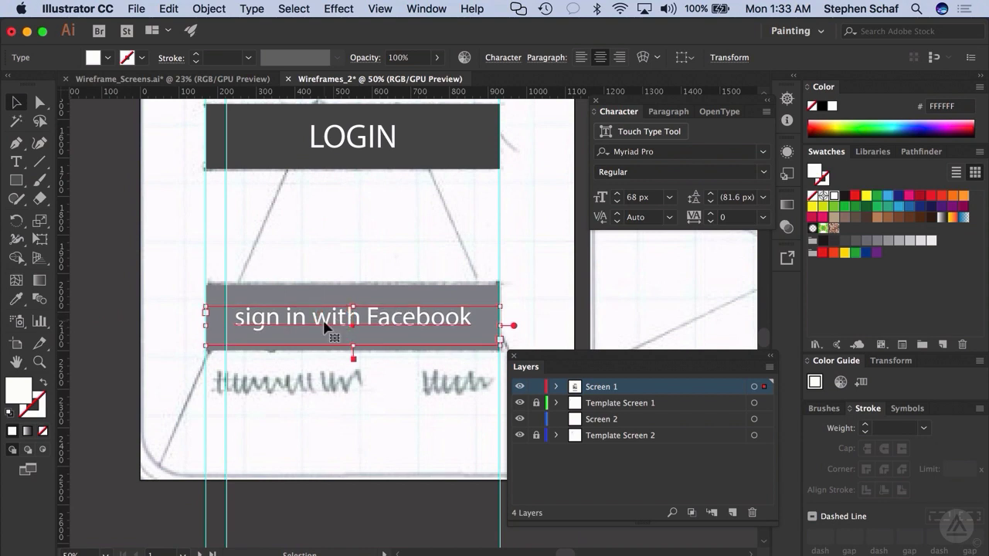
Duplicate the "sign in with Facebook" text onto the sketched links below the button and color the copy C=0 M=0 Y=0 K=50.
click(324, 327)
drag(324, 327, 329, 386)
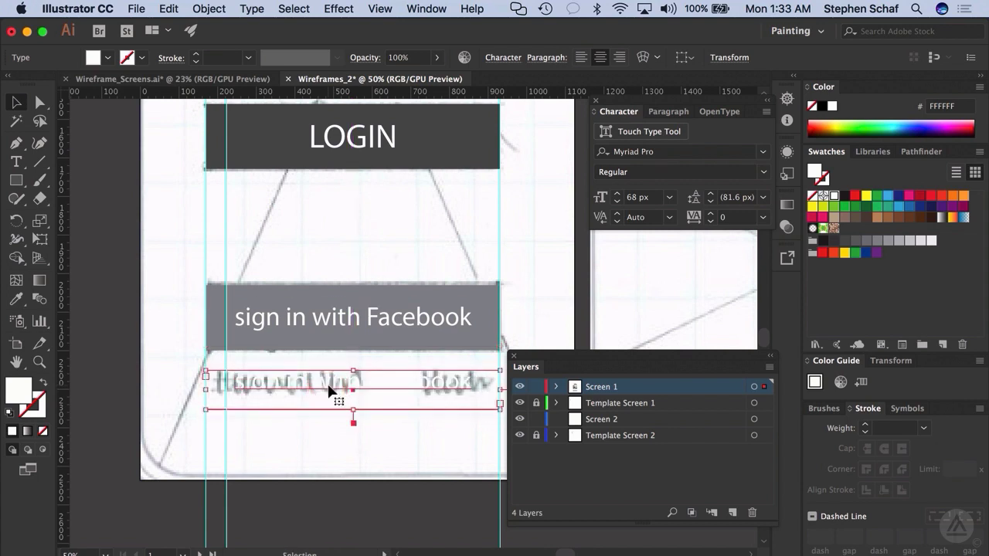
triple_click(328, 387)
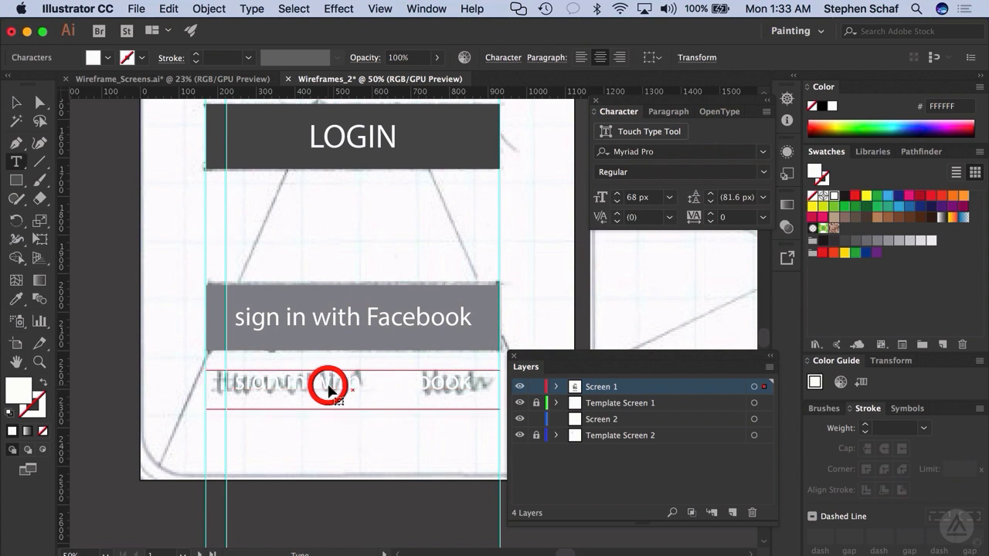
click(876, 241)
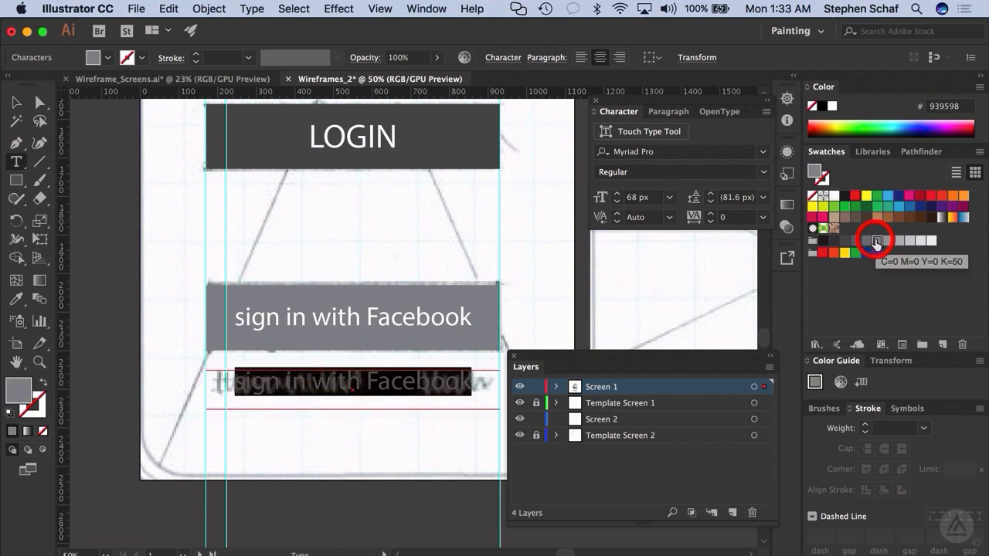
Replace the copied text with "forgot password" and "sign-in", spaced apart on one line to match the sketched links.
triple_click(333, 386)
text(forgot)
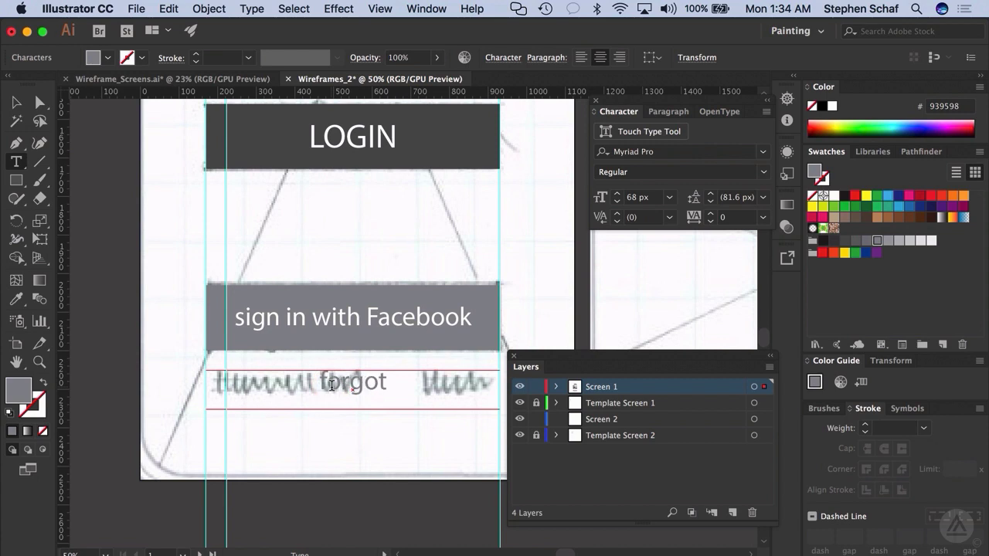
text( password)
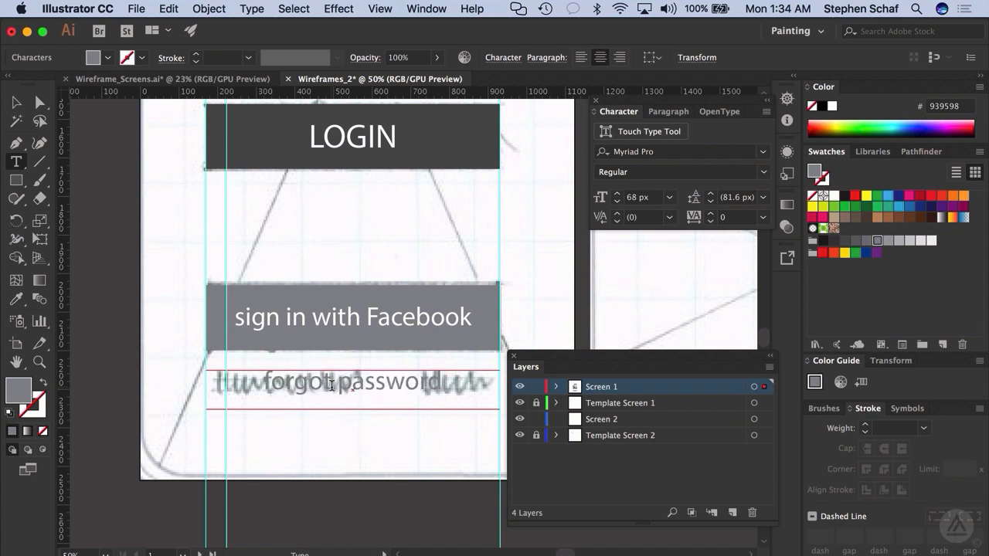
key(super+shift+l)
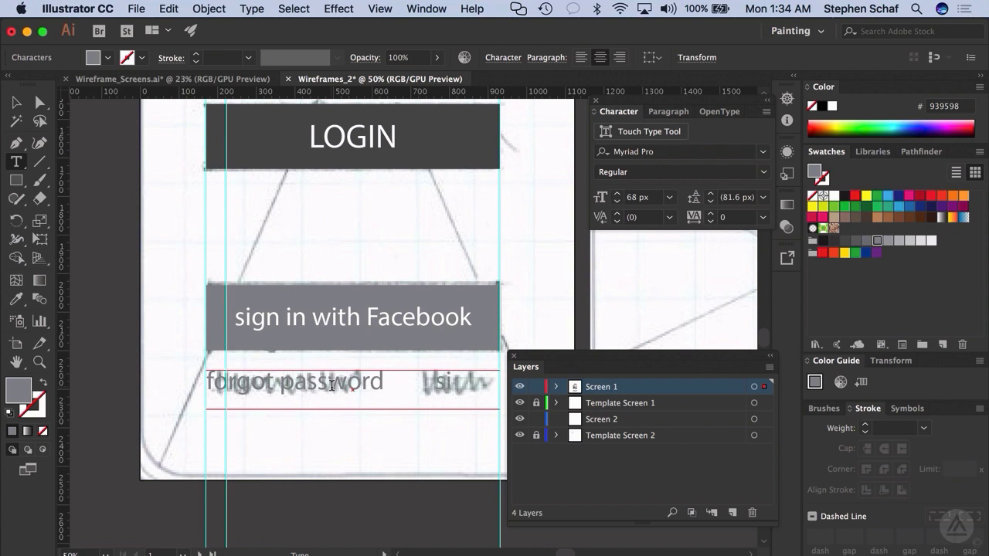
text(sign-in)
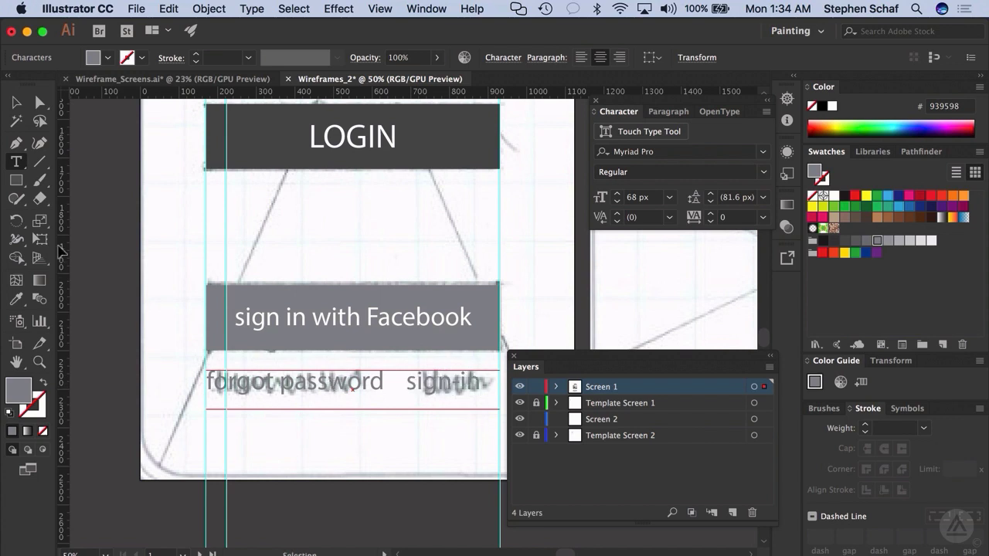
Nudge the "forgot password sign-in" text to the right to center it under the Facebook button.
click(15, 102)
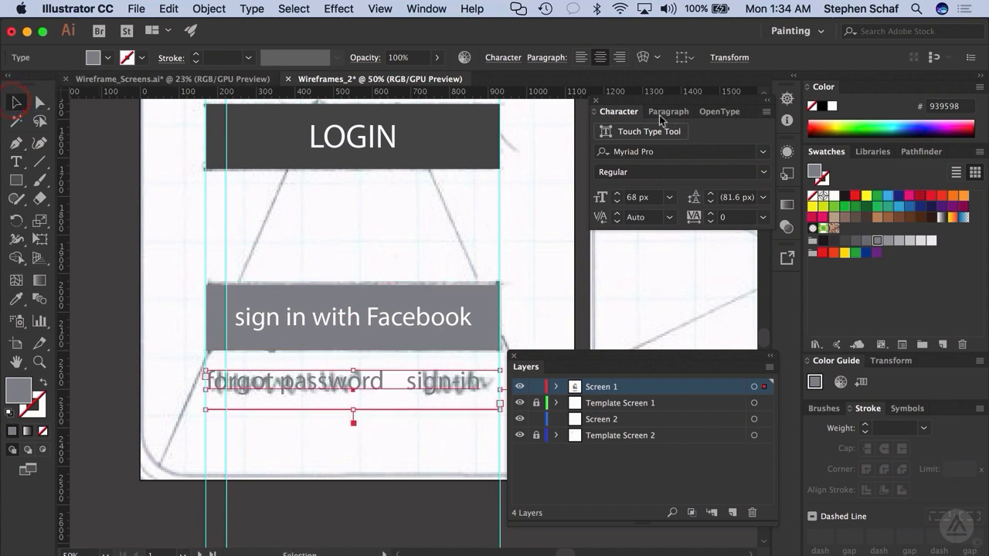
key(Right)
key(Right)
key(Right)
key(Right)
key(Right)
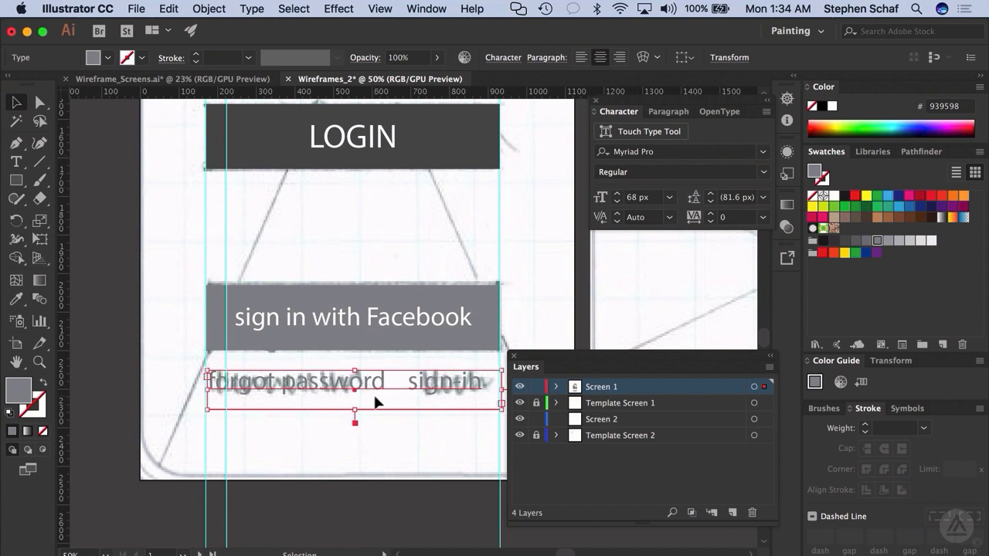
key(Right)
key(Right)
key(Right)
key(Right)
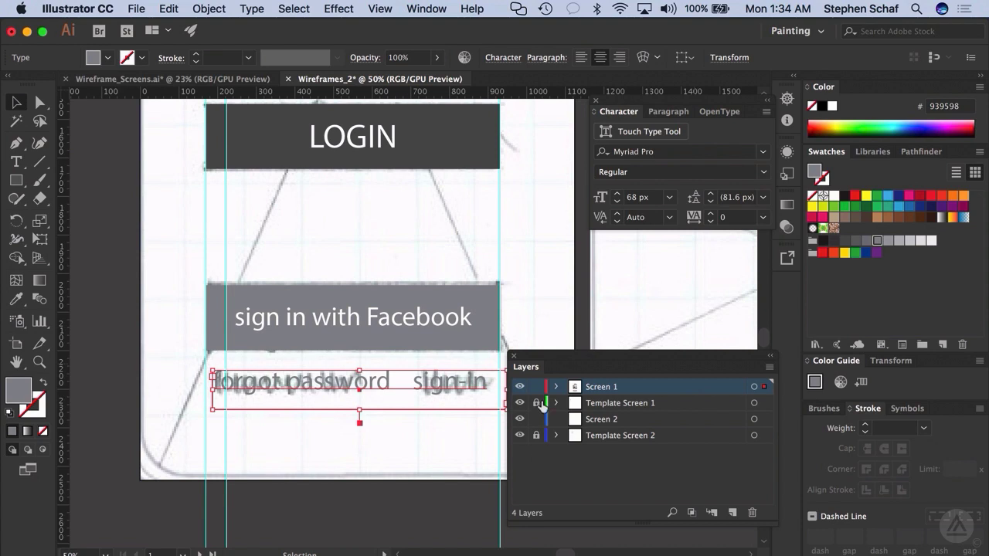
Hide the Template Screen 1 layer to show the login wireframe without the sketch.
click(518, 403)
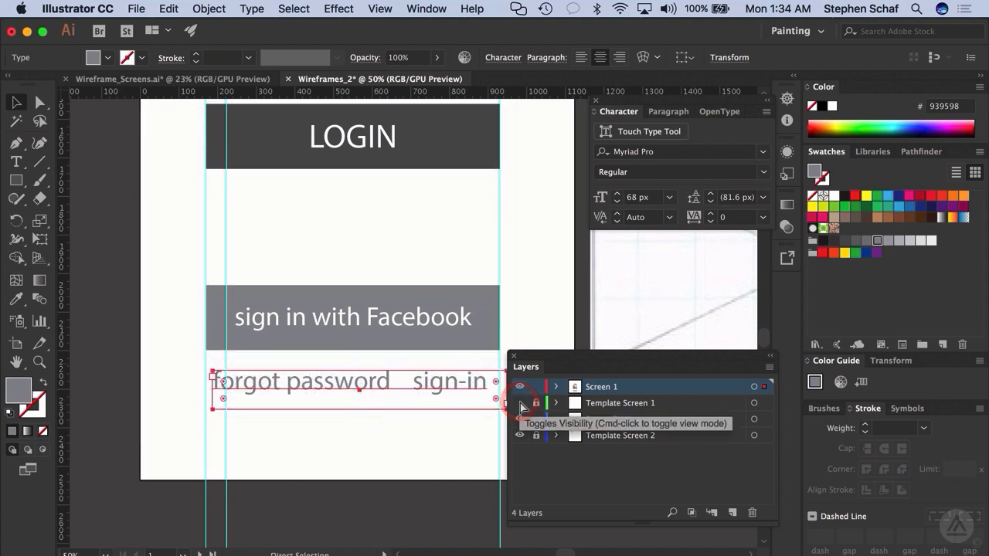
key(super+minus)
key(super+minus)
scroll(449, 298, up, 5)
scroll(448, 298, right, 3)
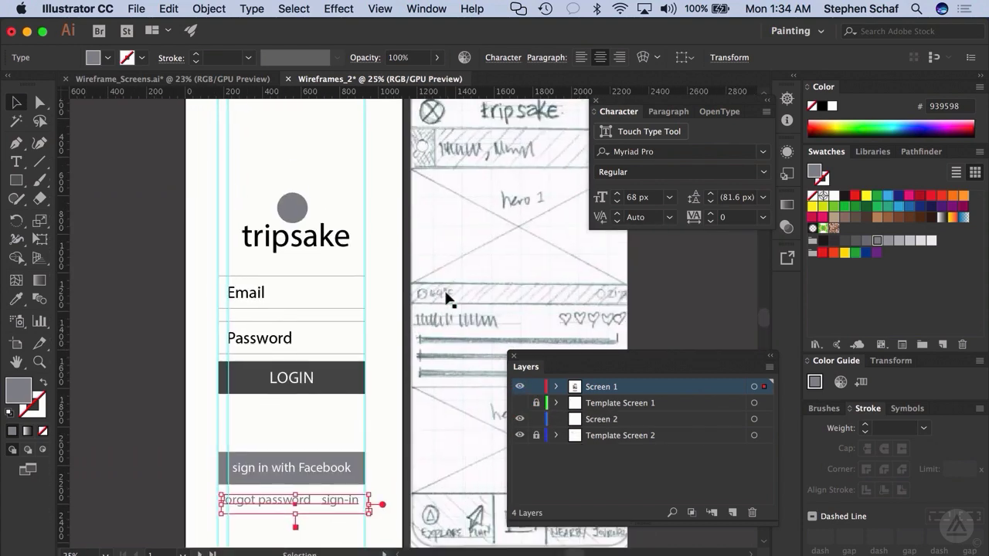
key(super+minus)
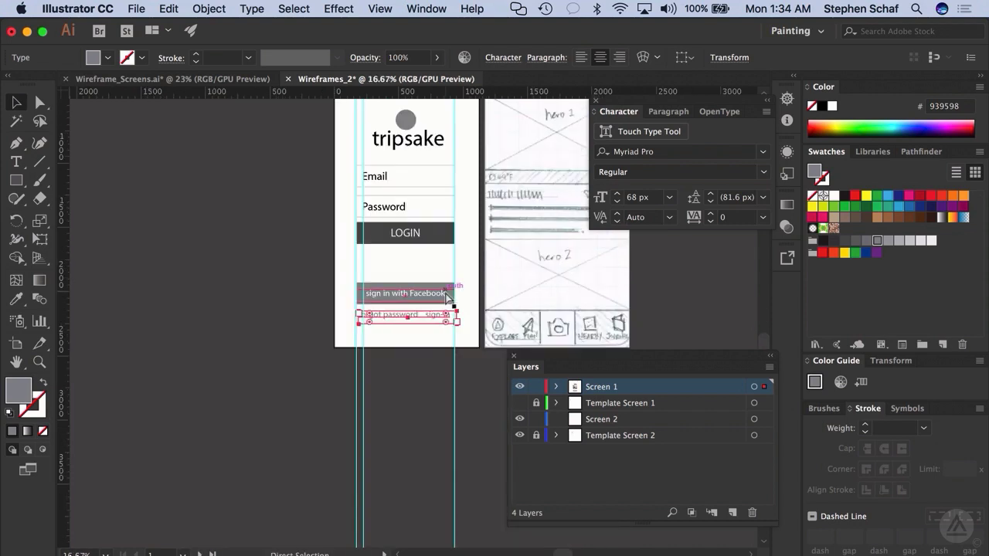
scroll(448, 298, right, 3)
scroll(448, 299, up, 3)
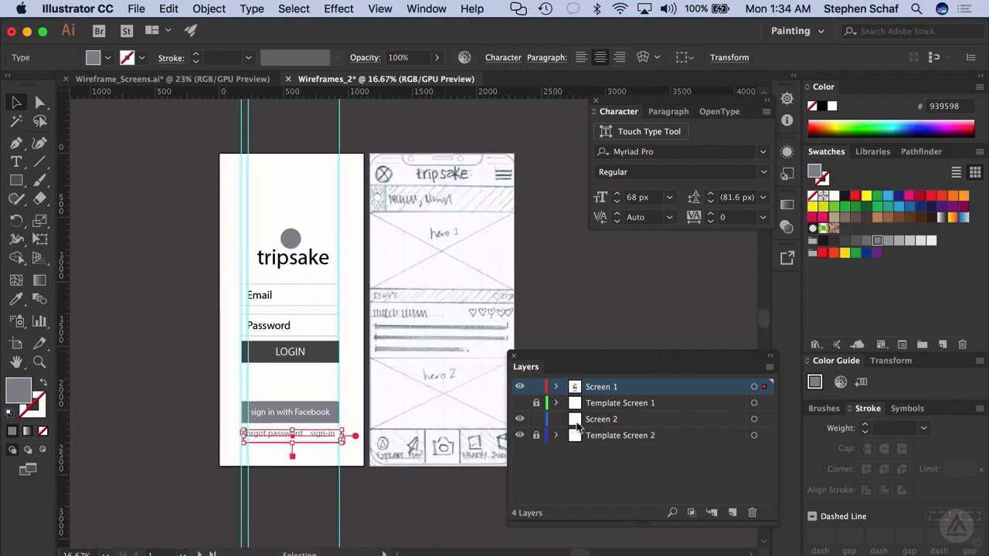
Make the hidden background rectangle at the bottom of the Screen 1 layer visible and deselect everything.
click(556, 387)
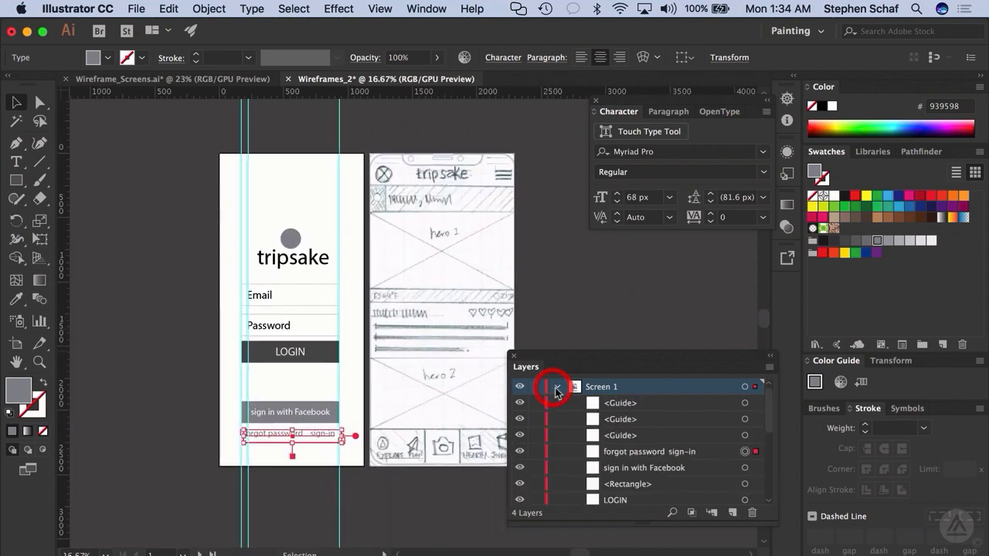
scroll(568, 461, down, 5)
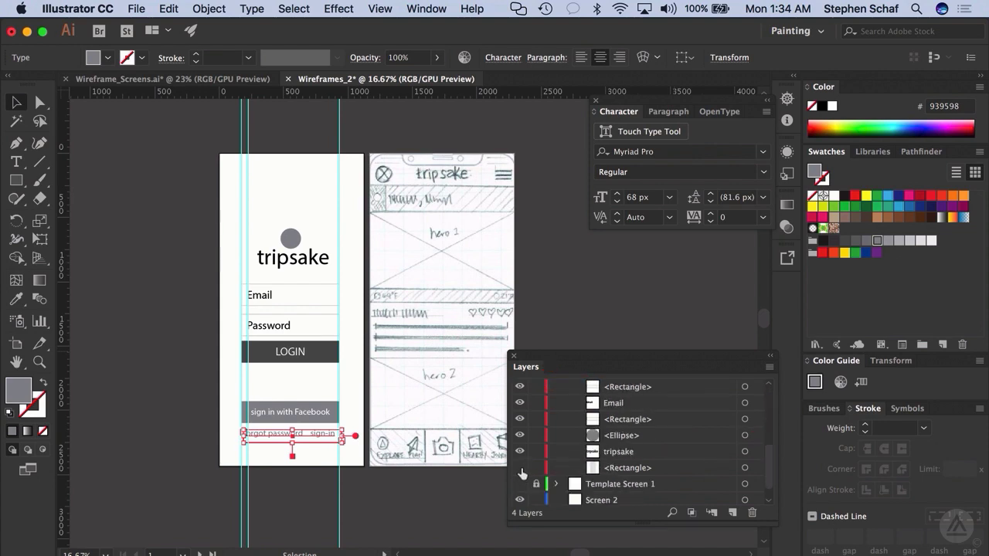
click(520, 468)
click(17, 104)
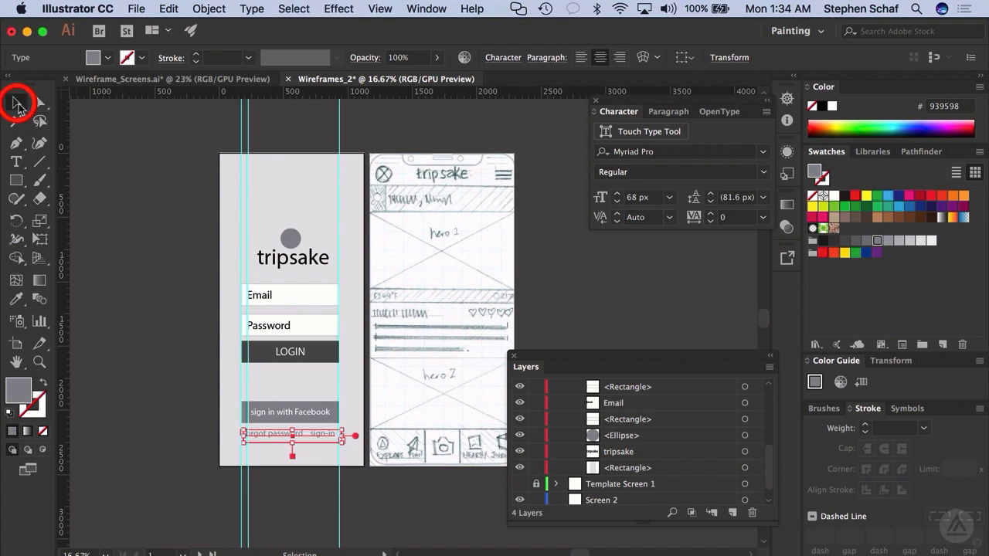
click(130, 256)
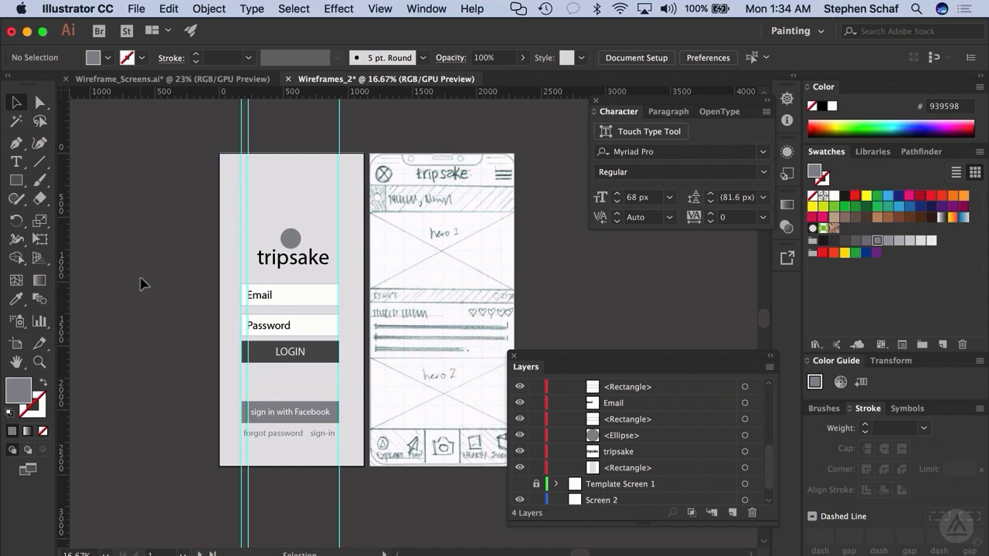
Switch to Wireframe_Screens.ai and compare the finished Screen 2 wireframe with its sketch by toggling Screen 2 and Template Screen 2 visibility.
click(197, 80)
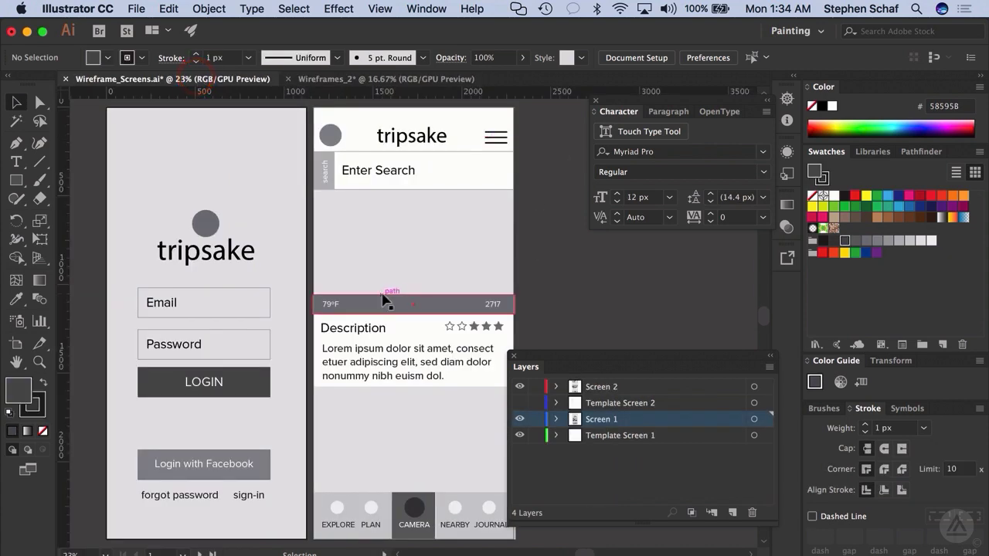
click(520, 436)
click(519, 418)
click(519, 419)
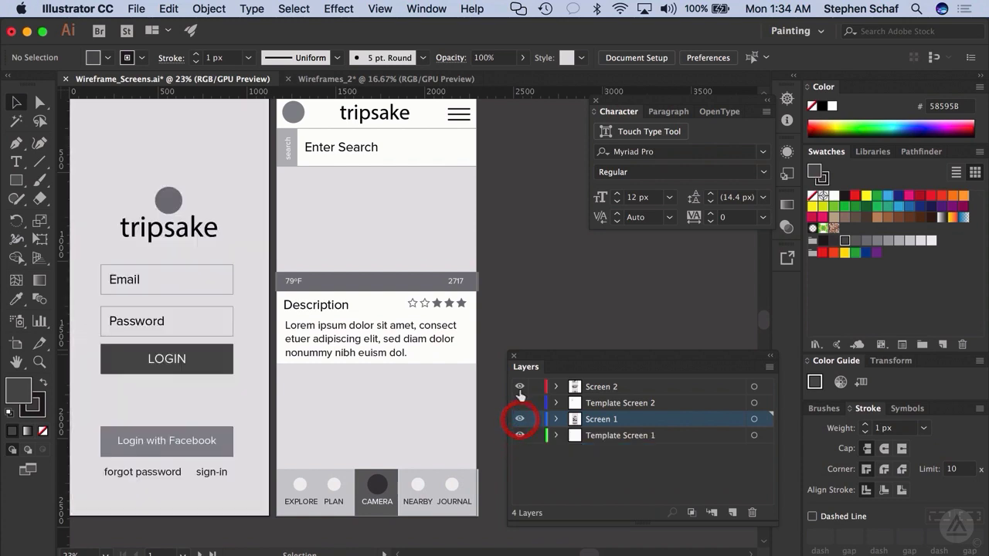
click(519, 387)
click(520, 403)
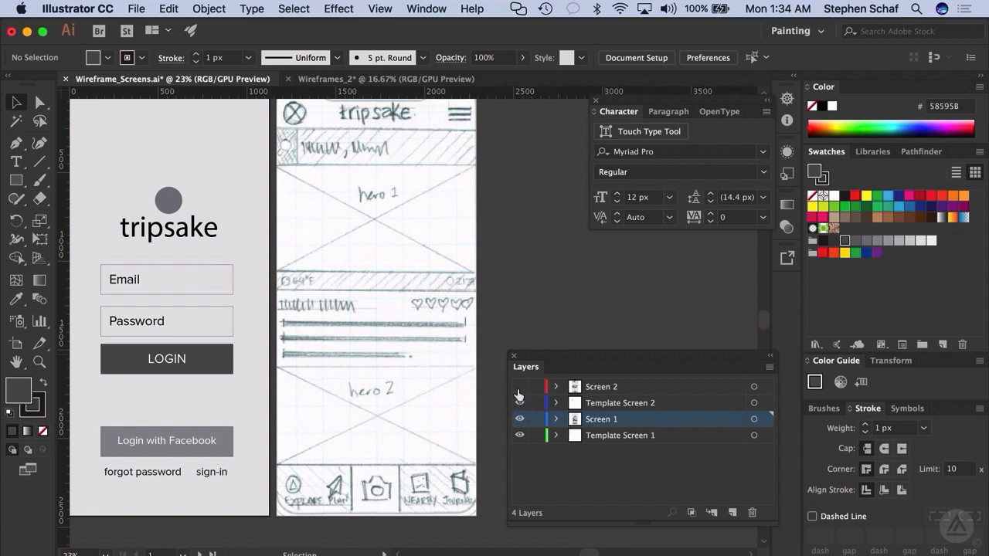
click(520, 387)
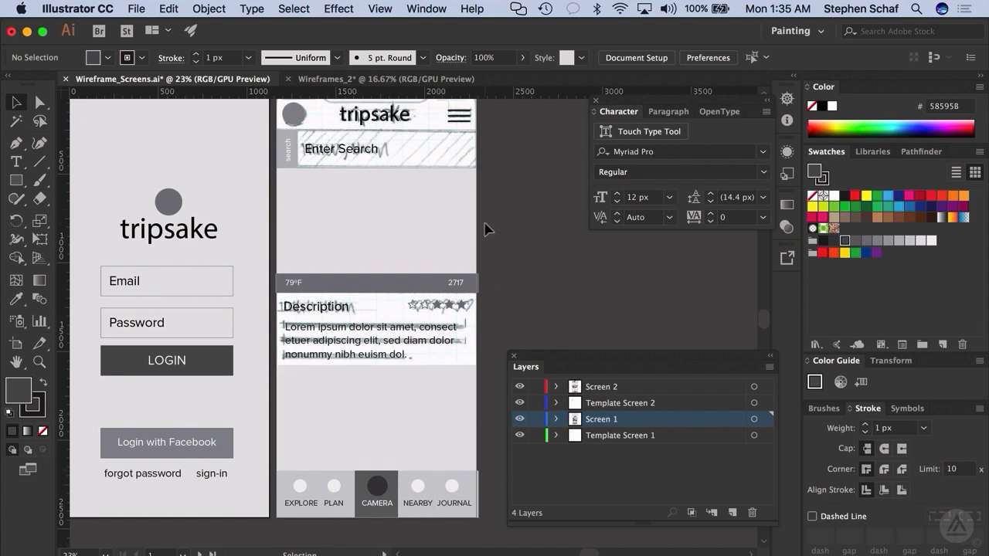
scroll(485, 229, up, 4)
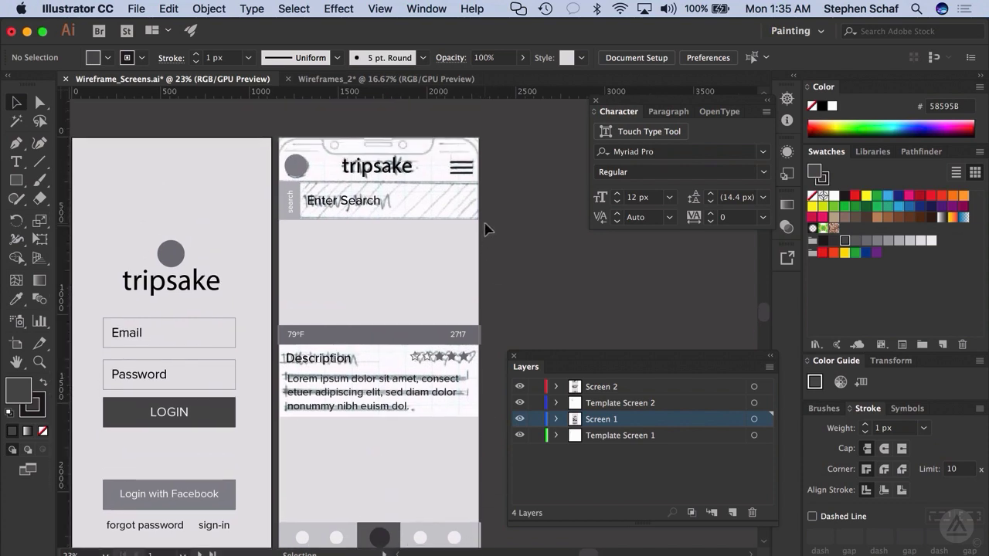